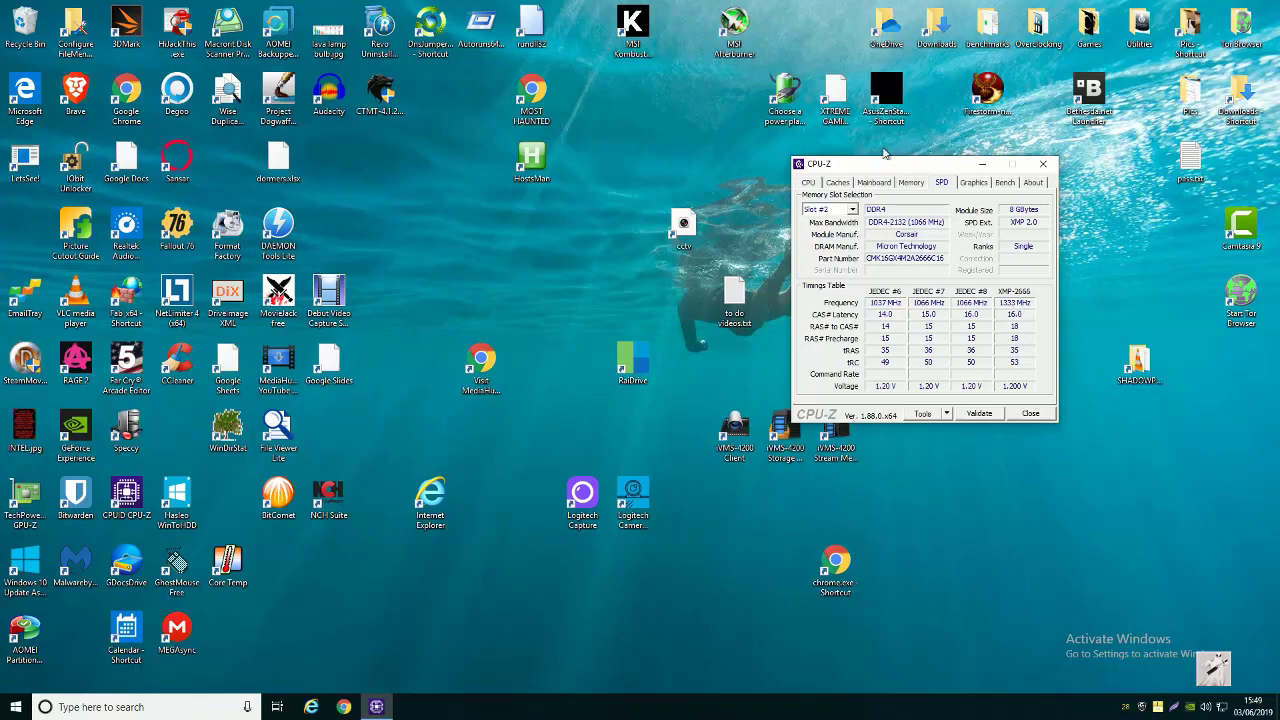
- View the current memory timings in CPU-Z and launch Thaiphoon.exe from the ram burner folder on drive C
left_click(910, 183)
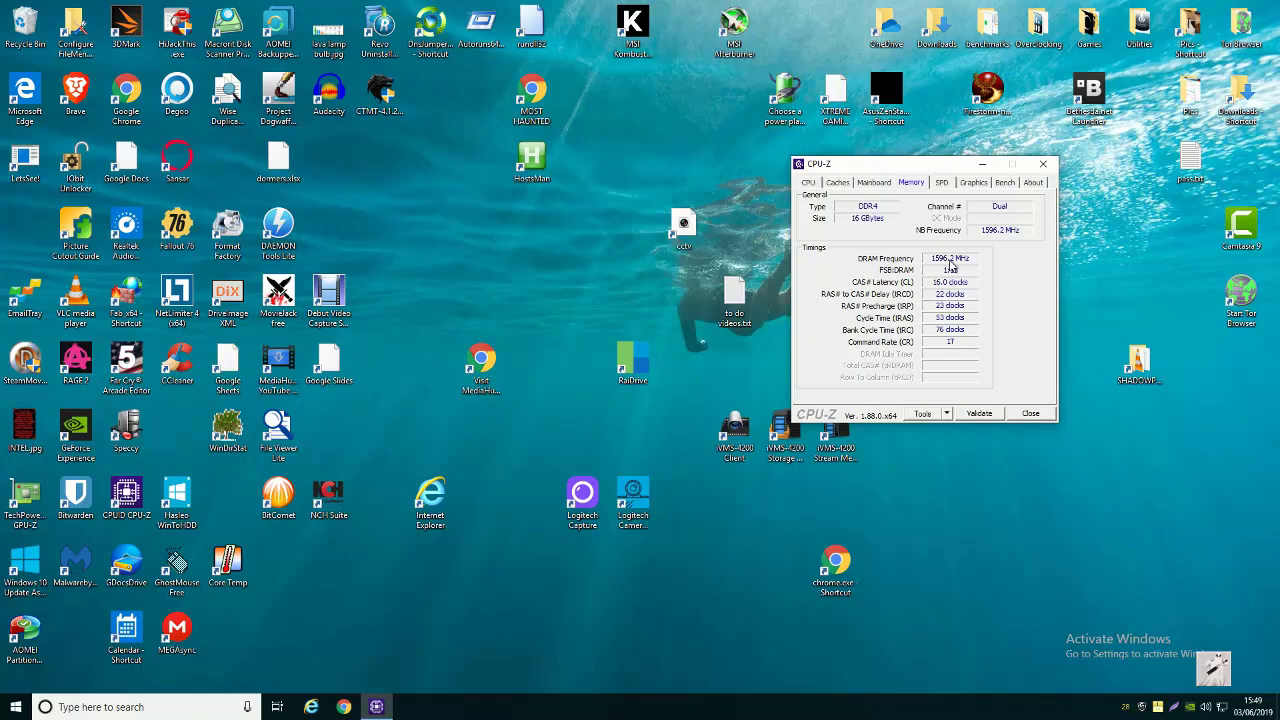
key("super")
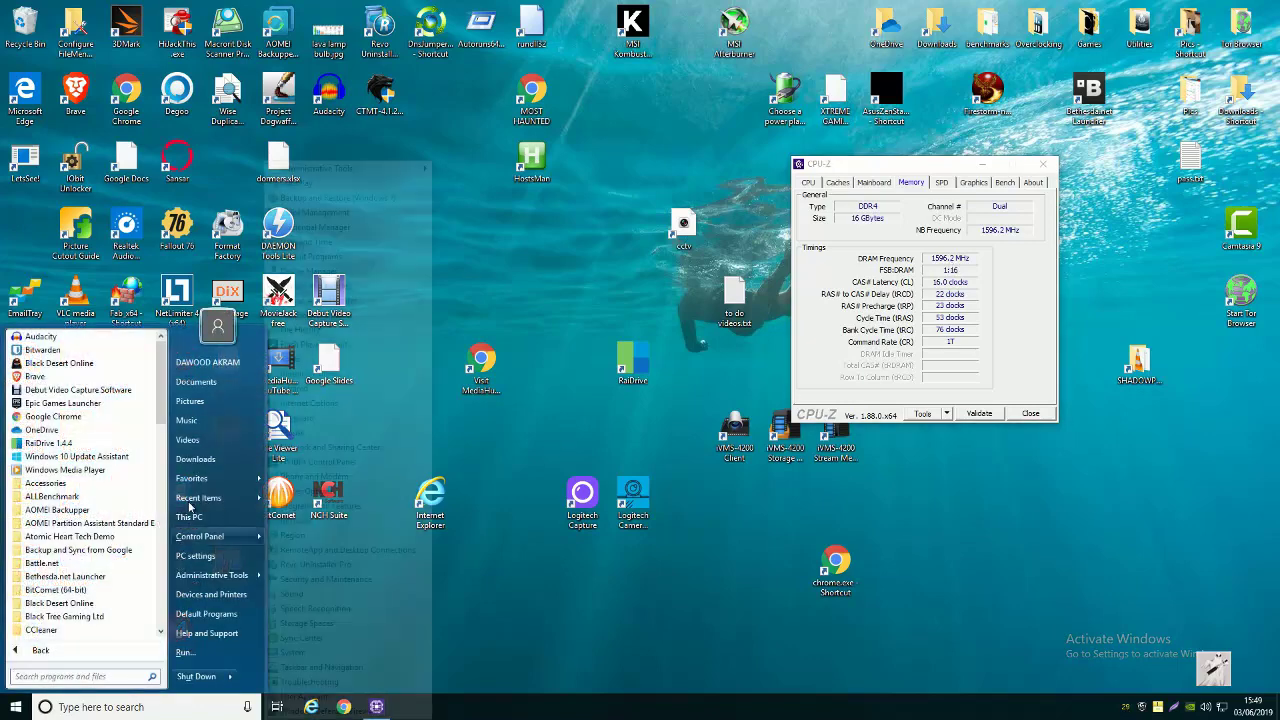
left_click(190, 517)
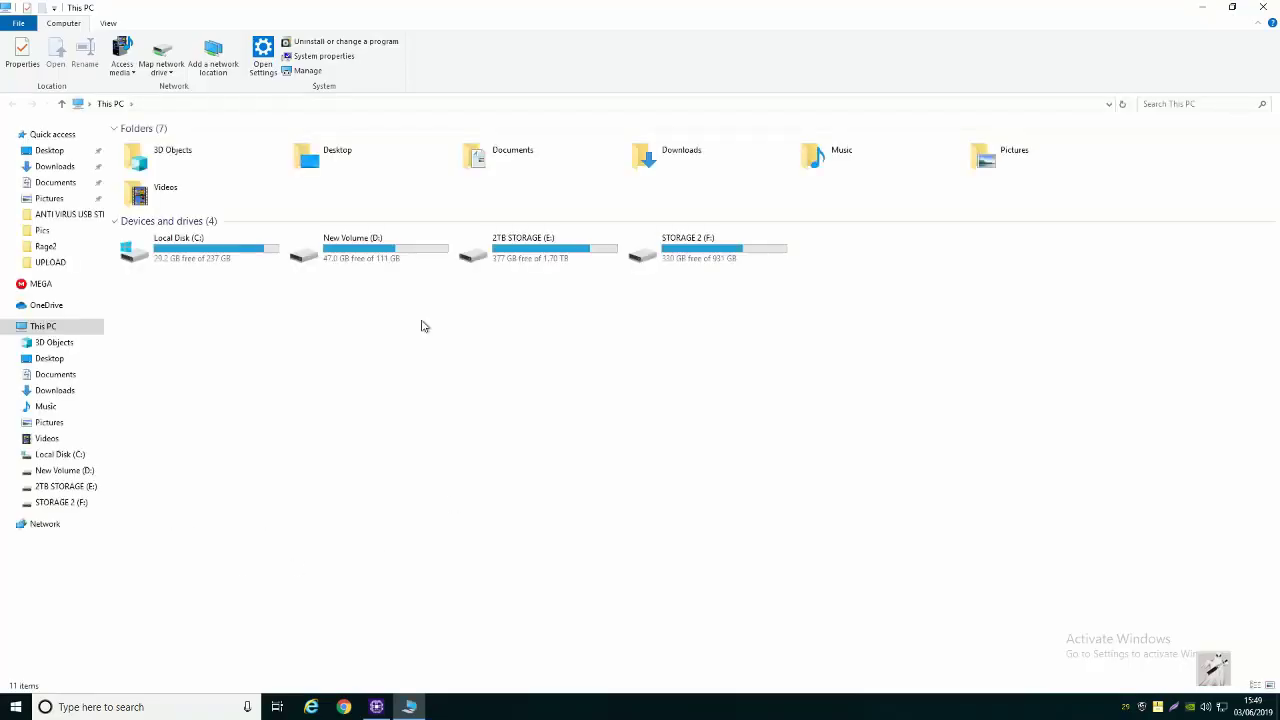
double_click(208, 237)
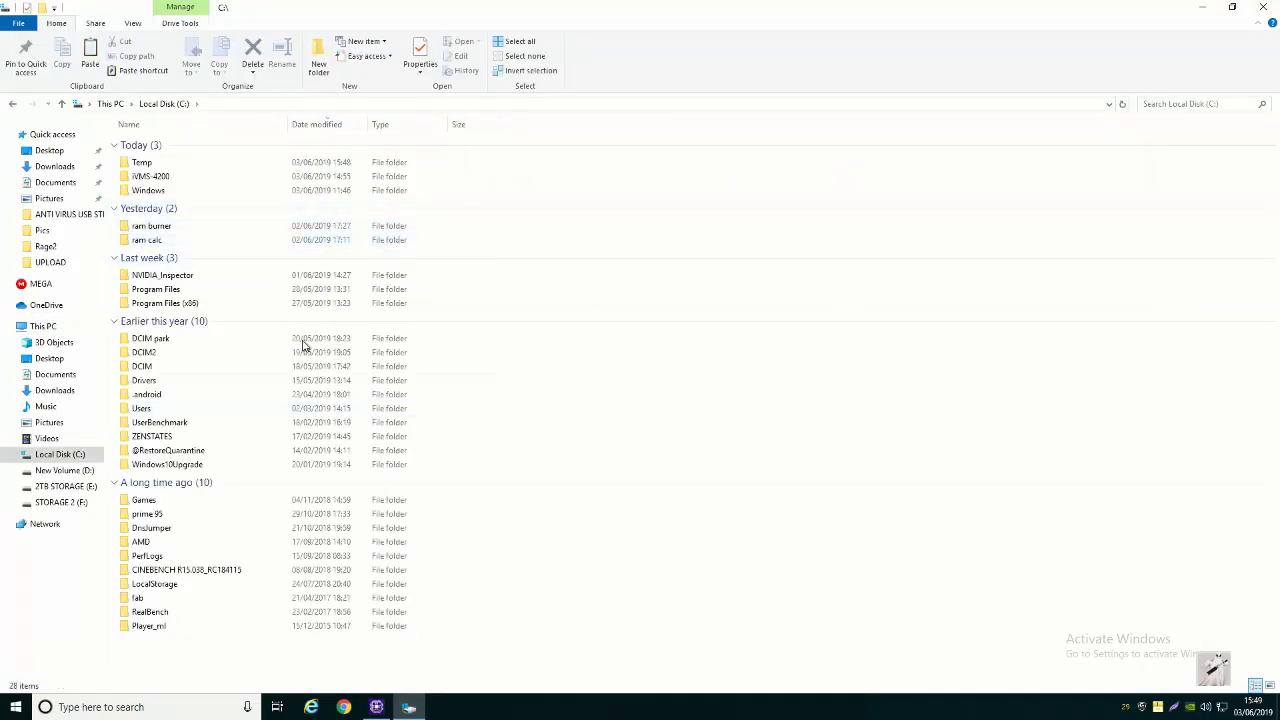
double_click(176, 229)
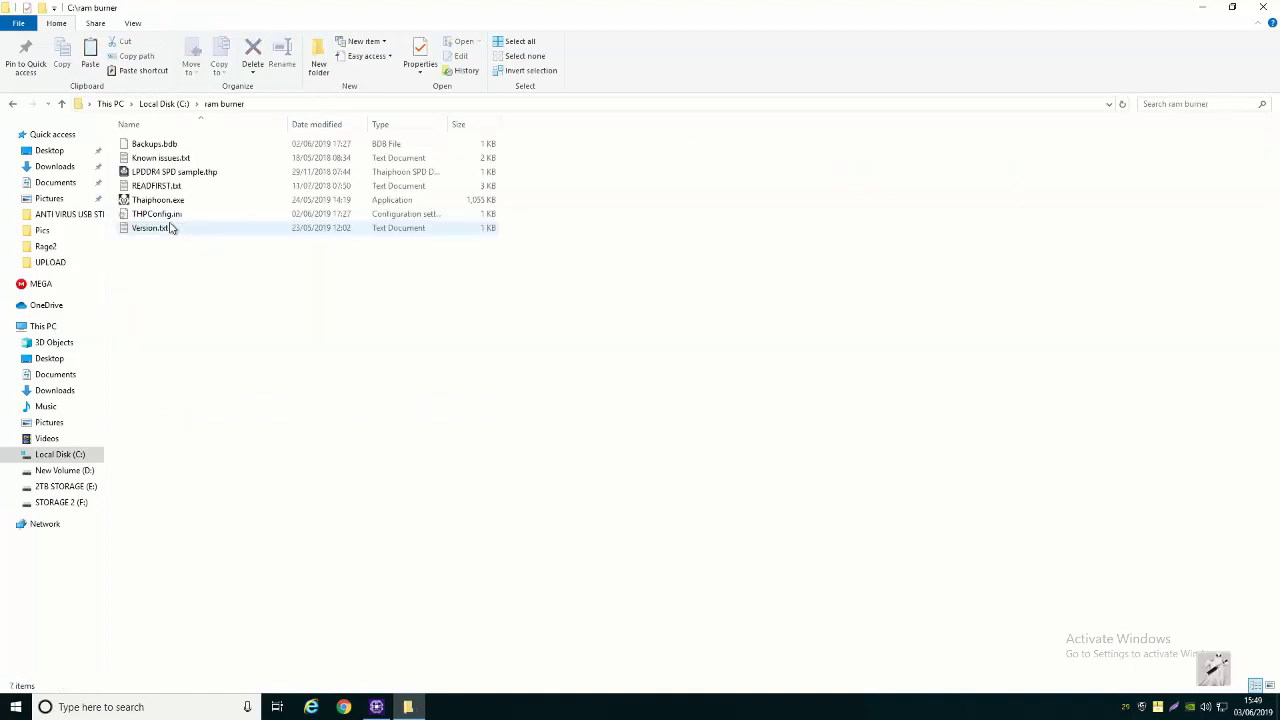
left_click(152, 202)
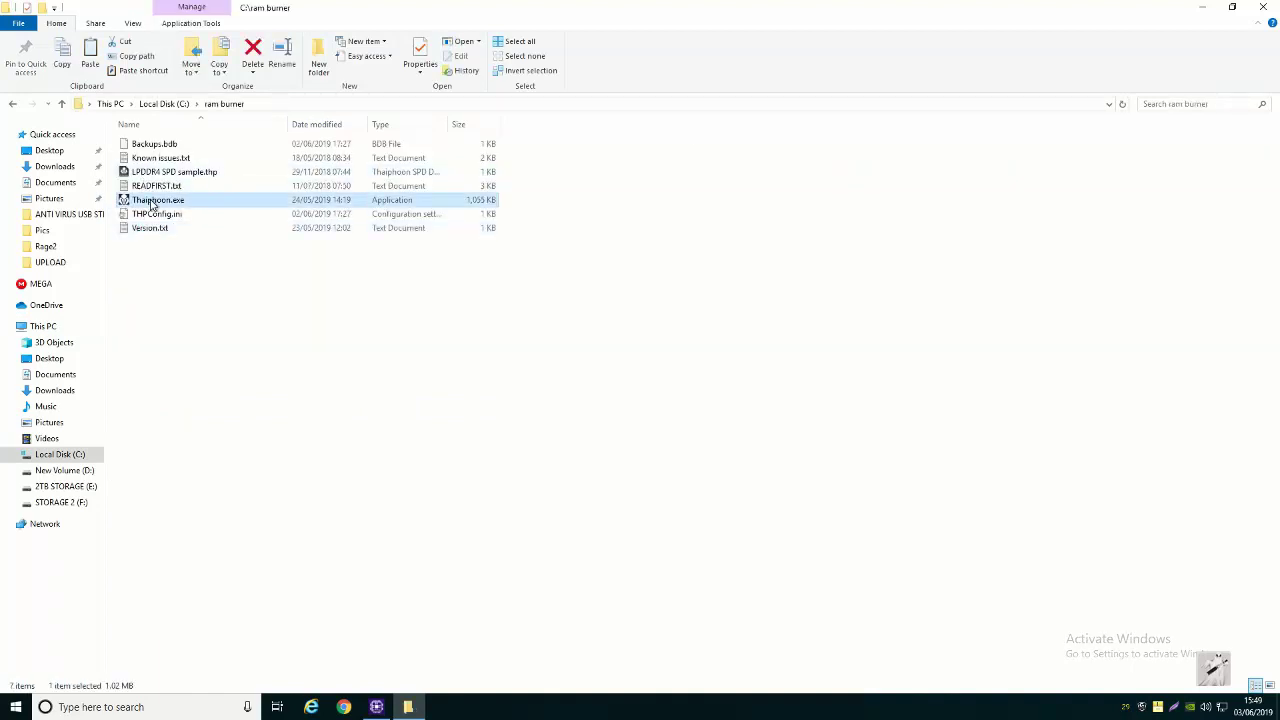
double_click(152, 201)
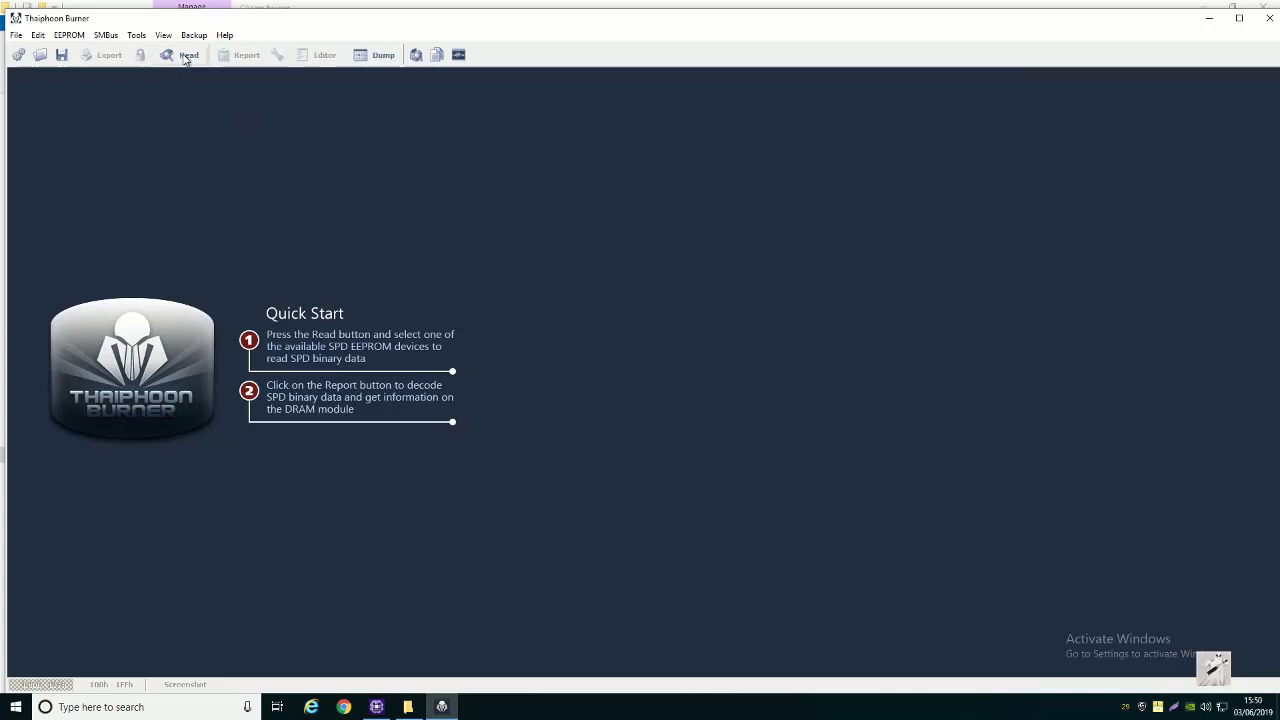
- Read the SPD on SMBus #0 at 52h and highlight the DRAM manufacturer and die type in the module summary
left_click(187, 58)
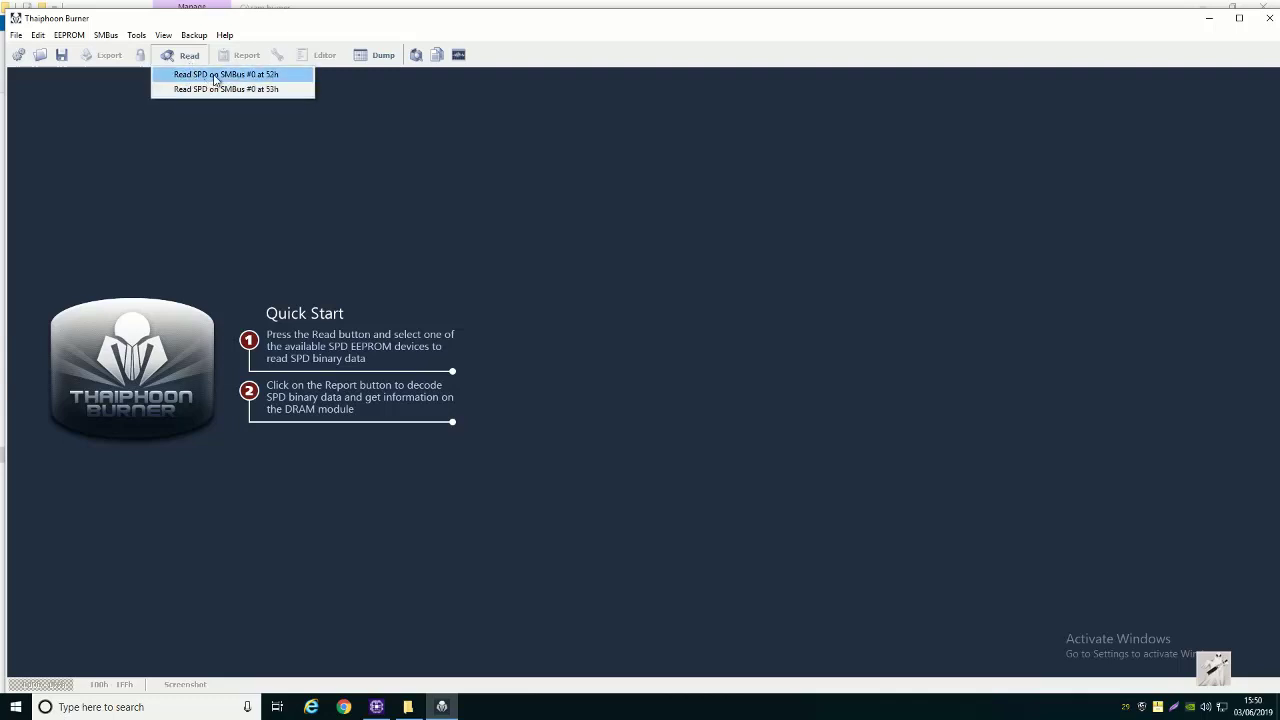
left_click(216, 76)
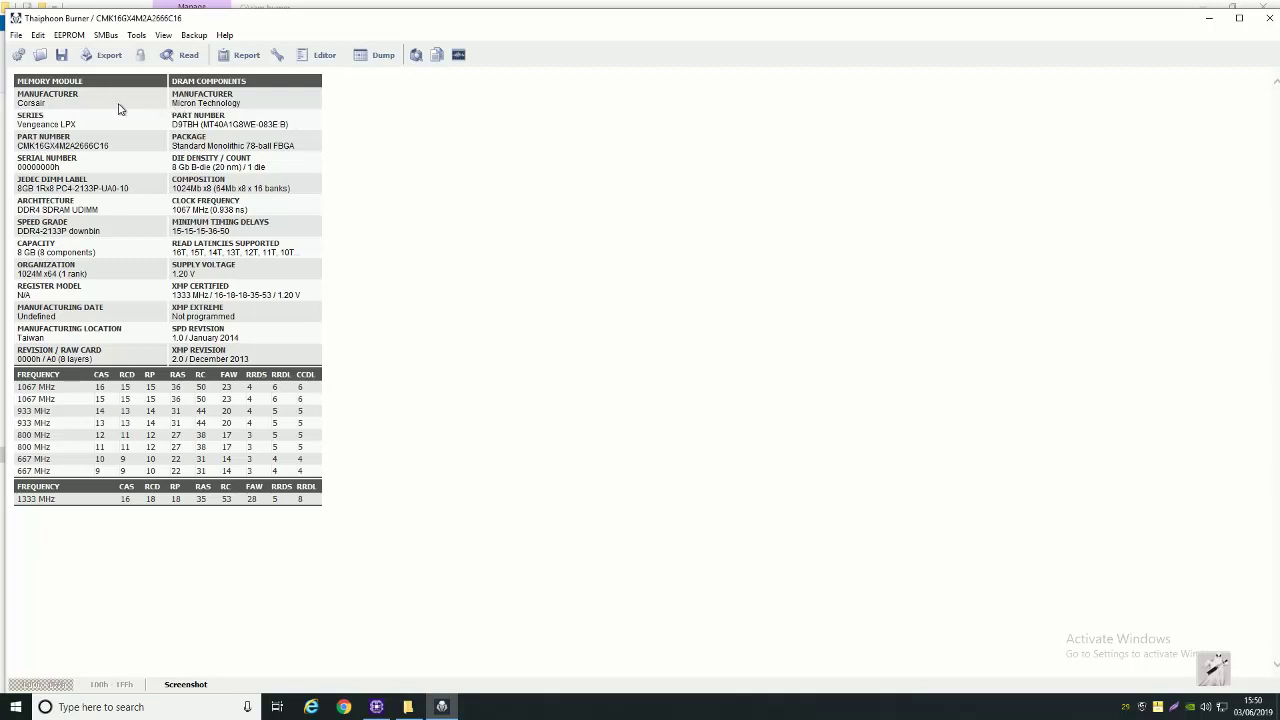
left_click_drag(173, 103, 251, 107)
left_click(251, 109)
left_click_drag(193, 167, 213, 169)
- Generate the full memory module report and show its delays in nanoseconds
left_click(241, 62)
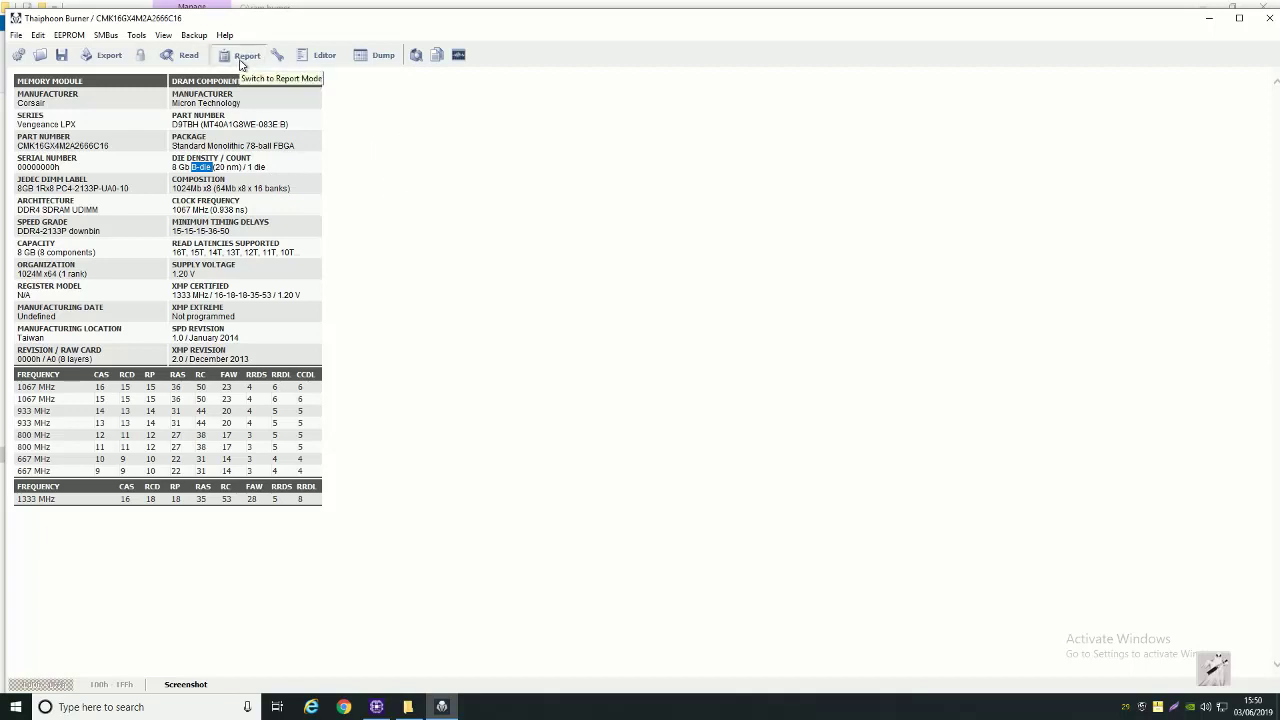
scroll(763, 594, "down", 10)
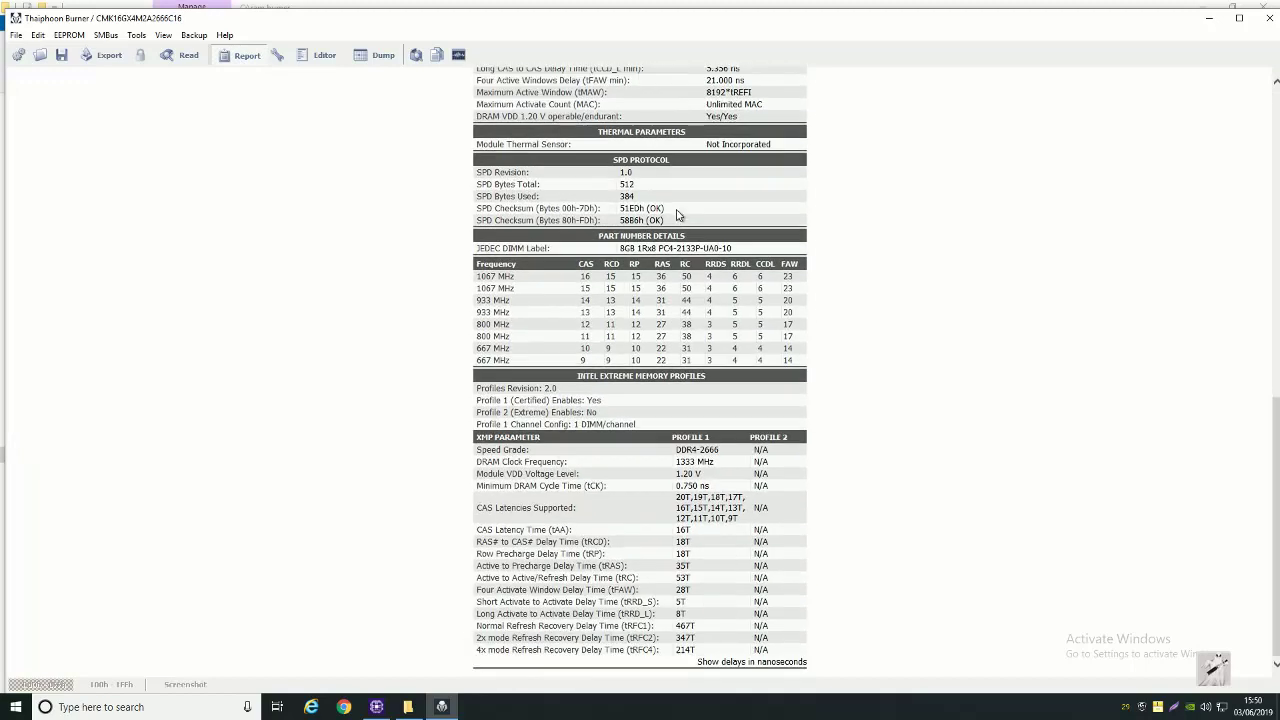
left_click(753, 664)
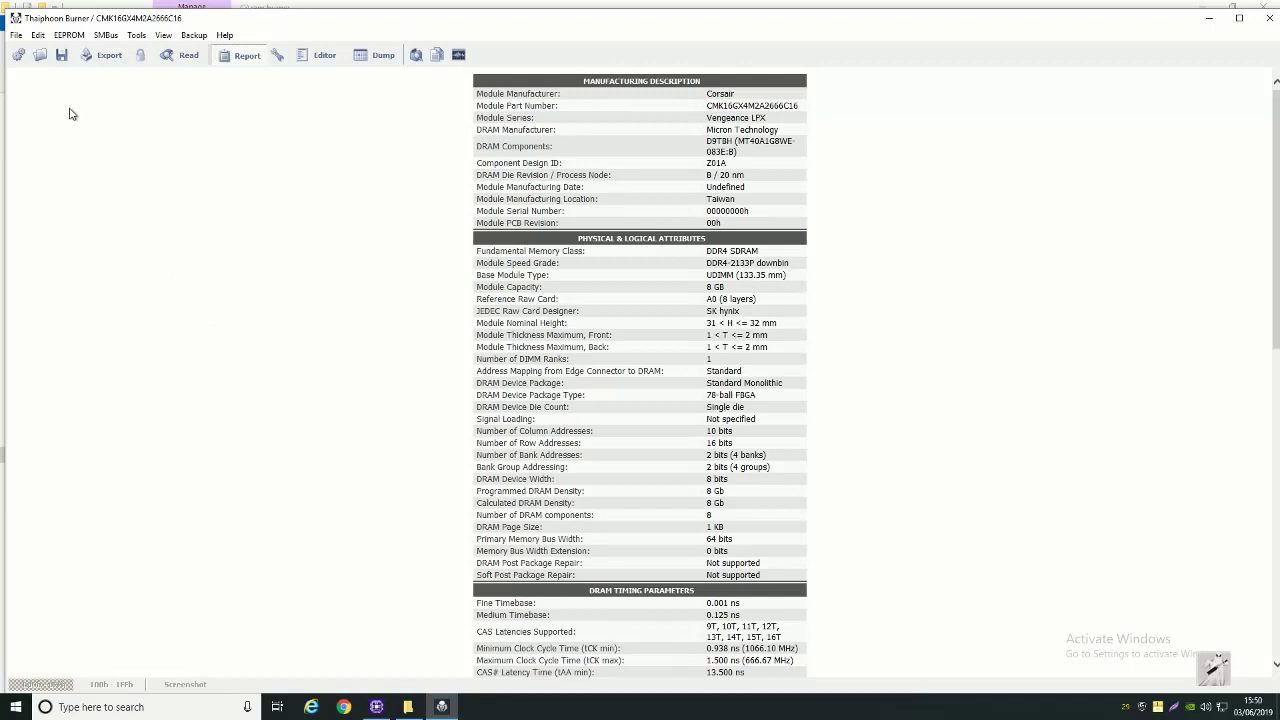
- Export the module data as a Complete HTML Report named MY REPORT in the Documents folder
left_click(17, 38)
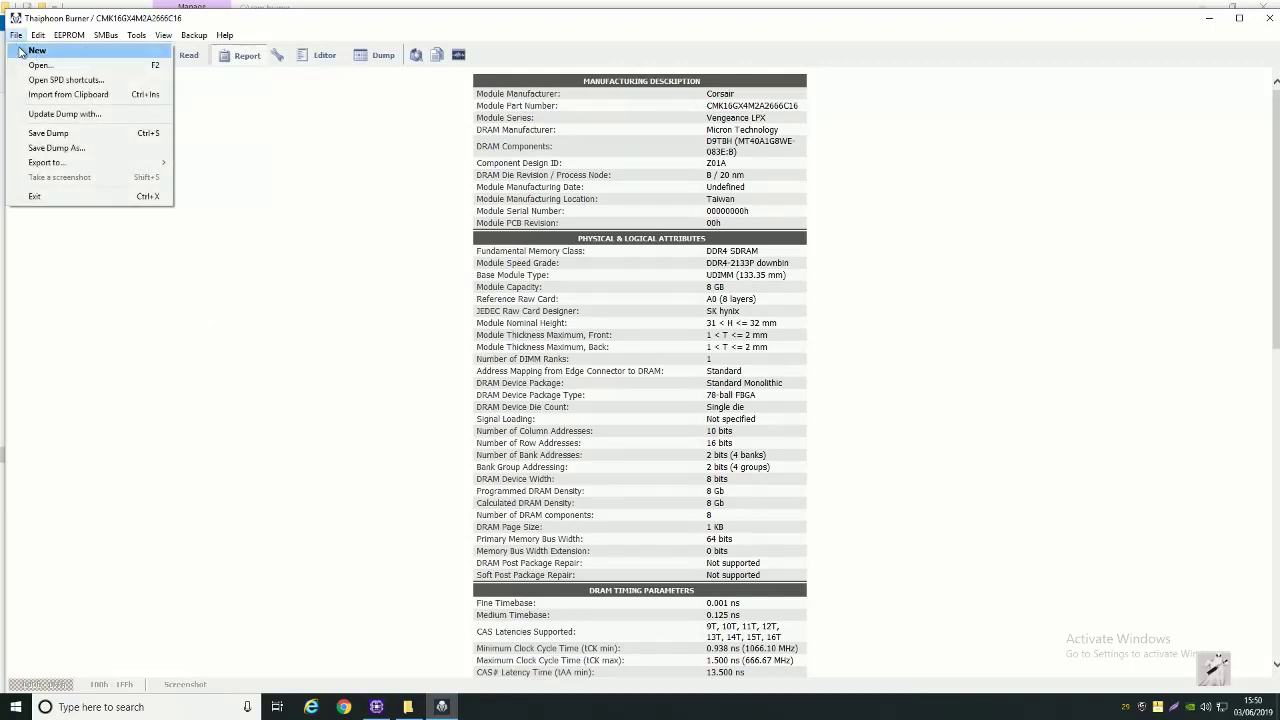
mouse_move(43, 163)
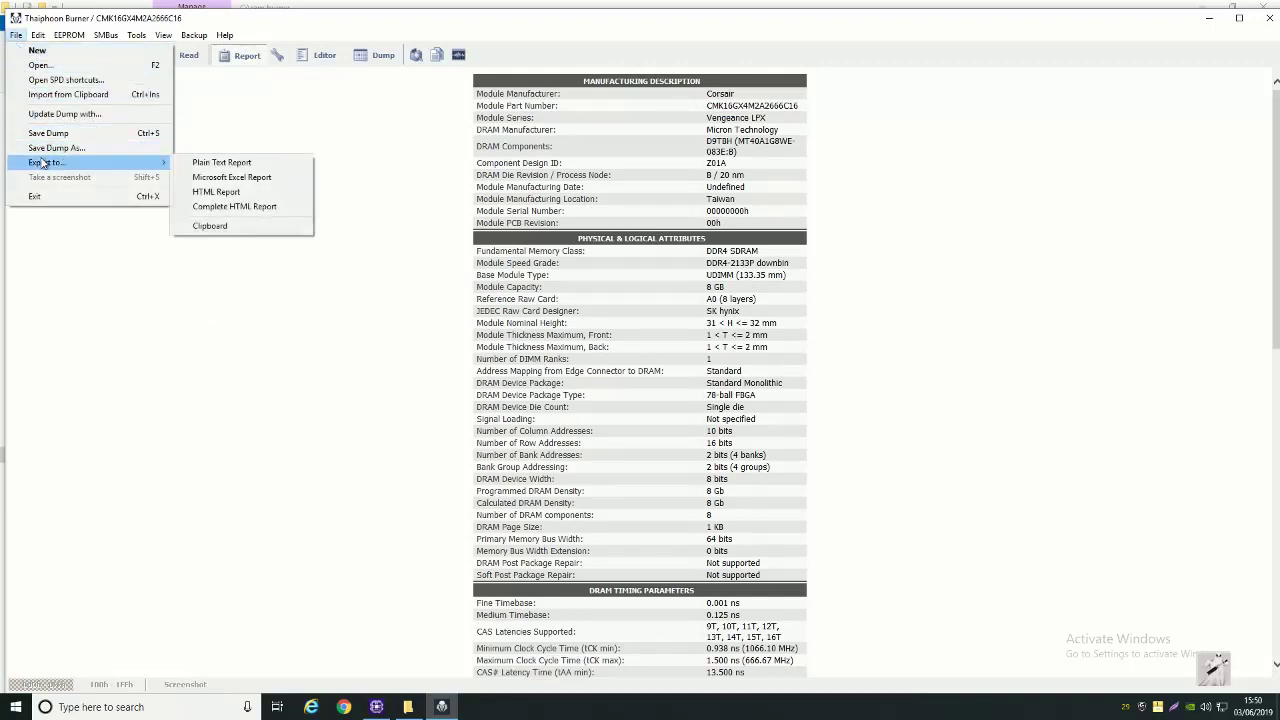
left_click(222, 208)
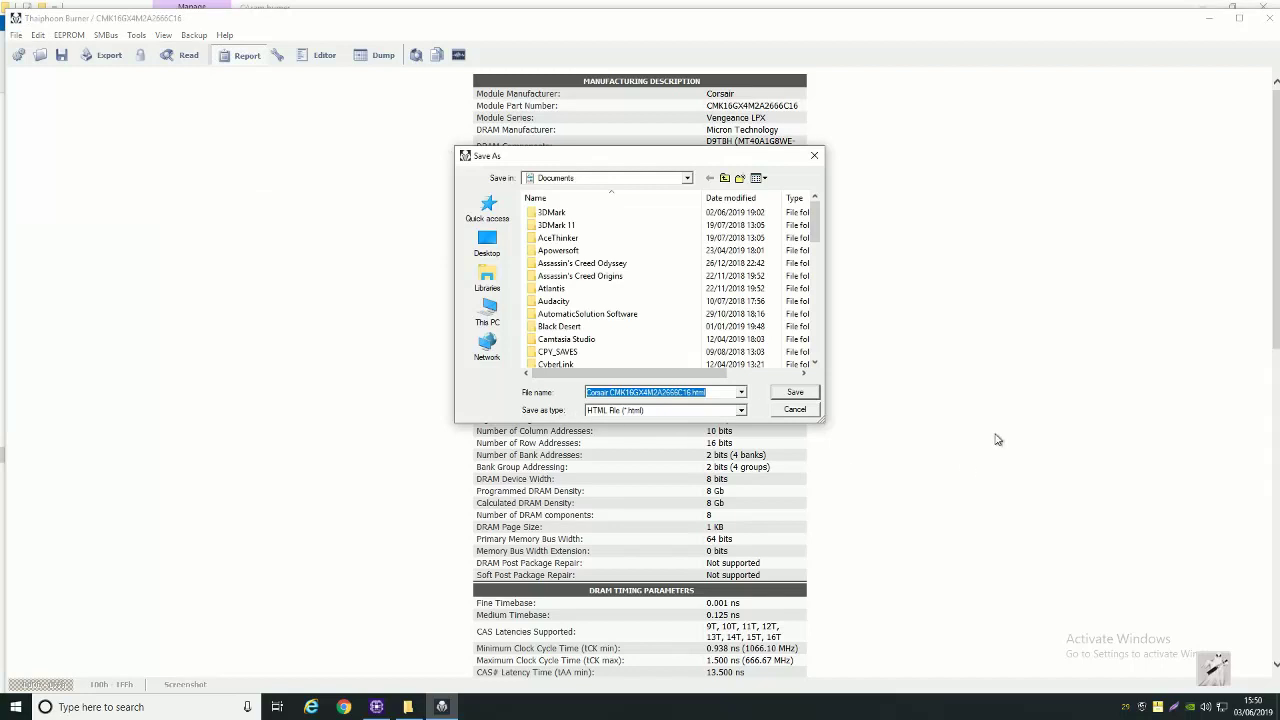
type("MY REPORT")
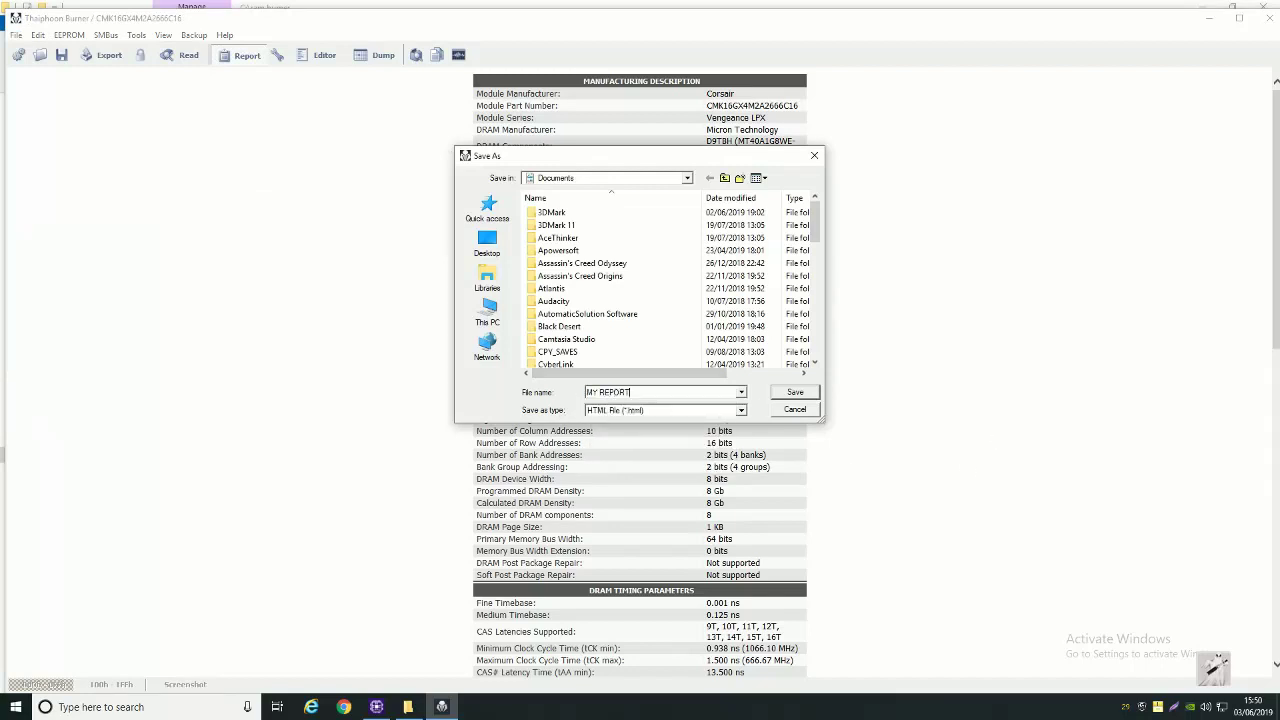
left_click(810, 398)
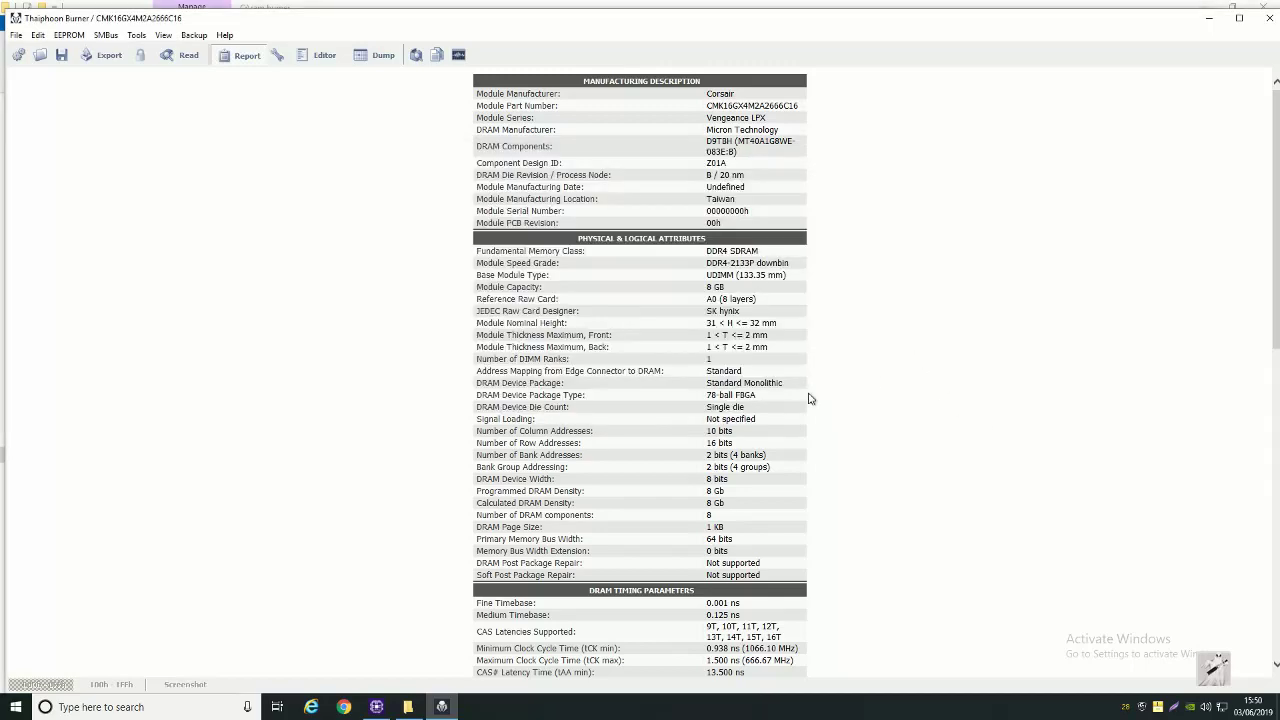
- Close Thaiphoon Burner and launch Ryzen DRAM Calculator 1.5.1 from the ram calc folder on drive C
left_click(1239, 17)
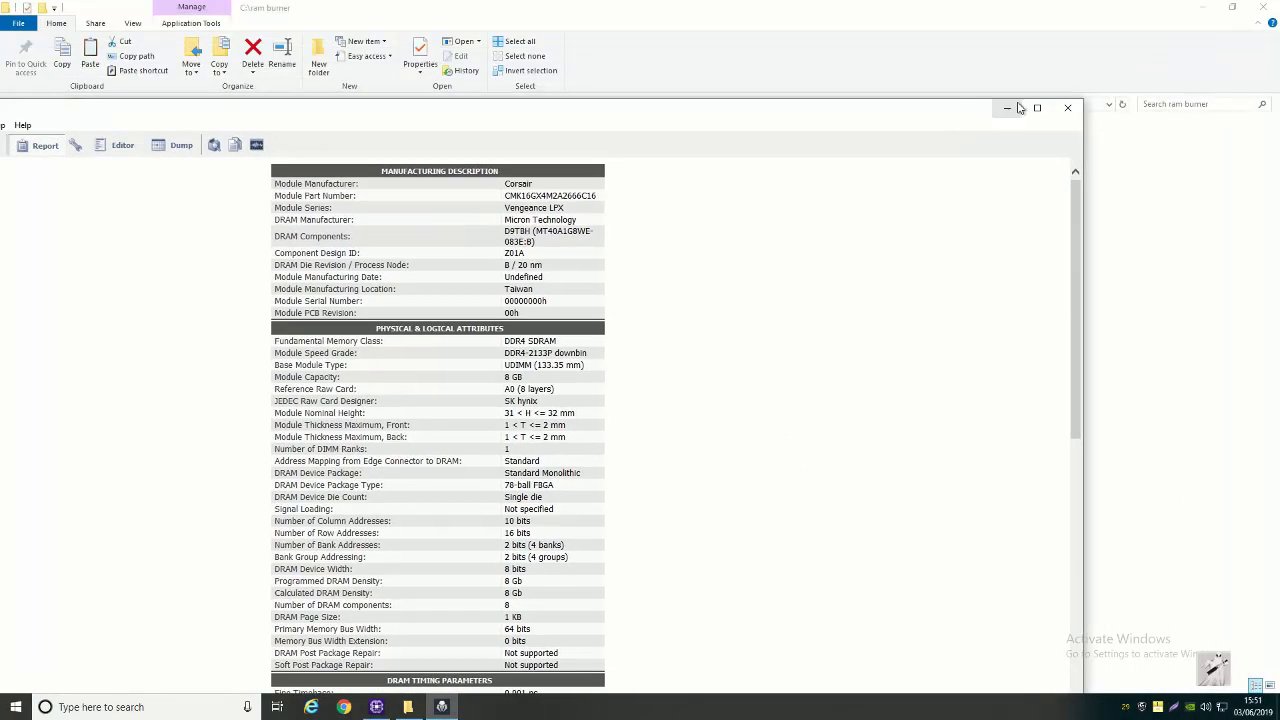
left_click(1062, 109)
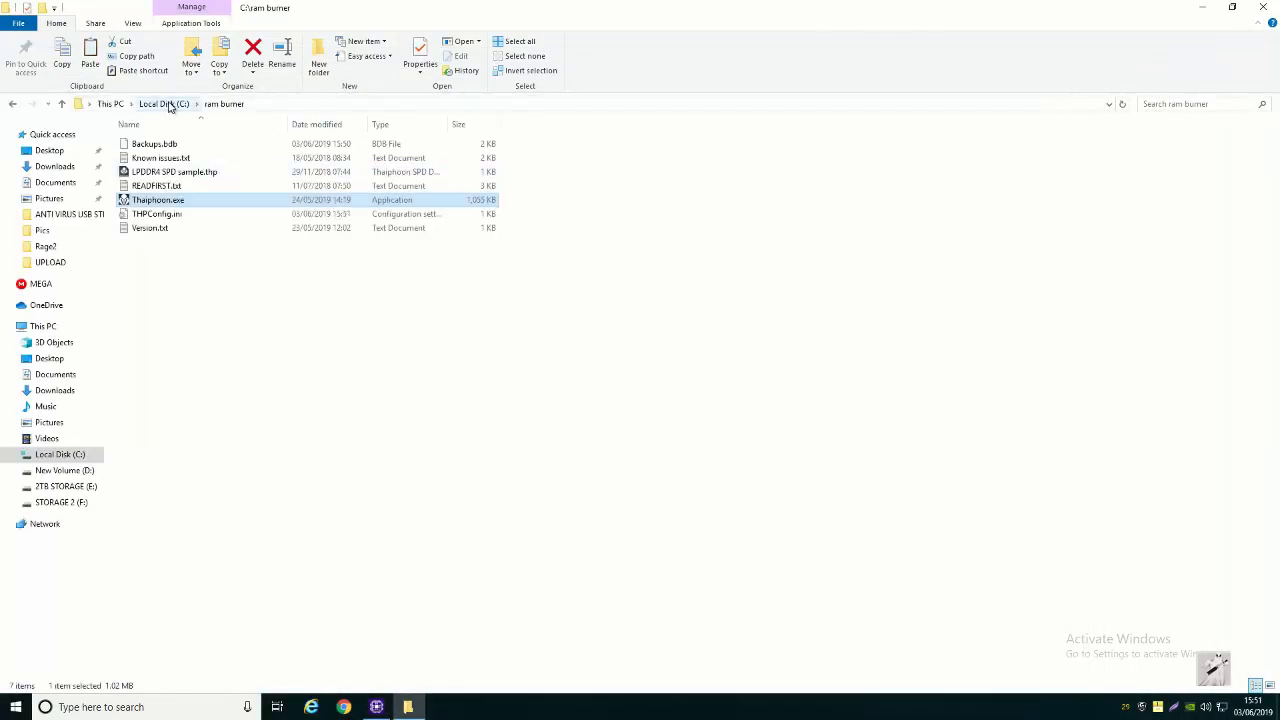
left_click(166, 104)
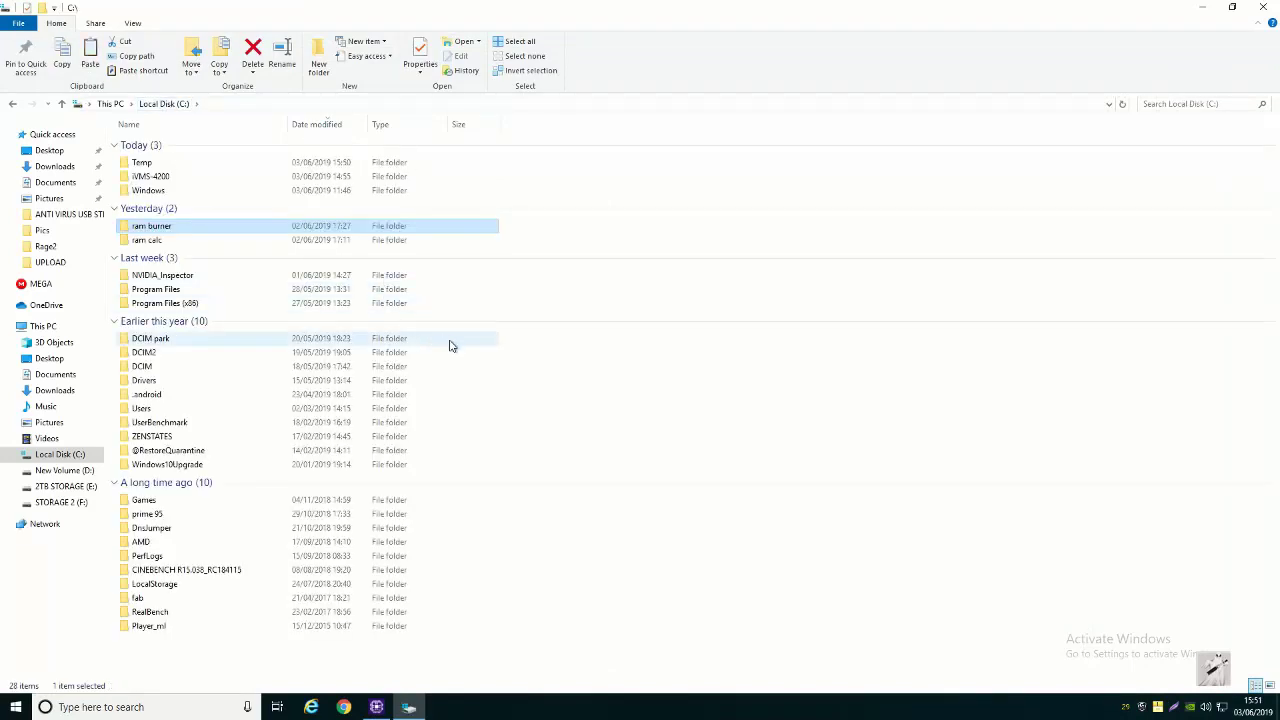
double_click(148, 241)
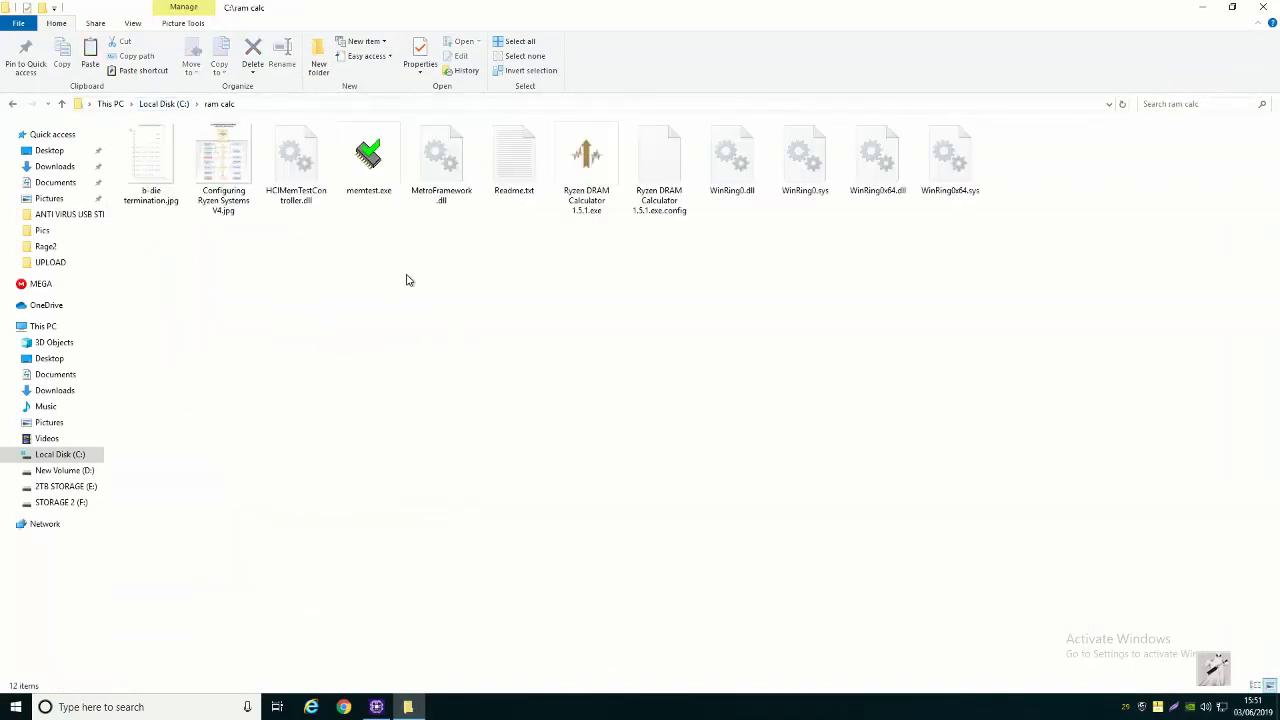
left_click(589, 184)
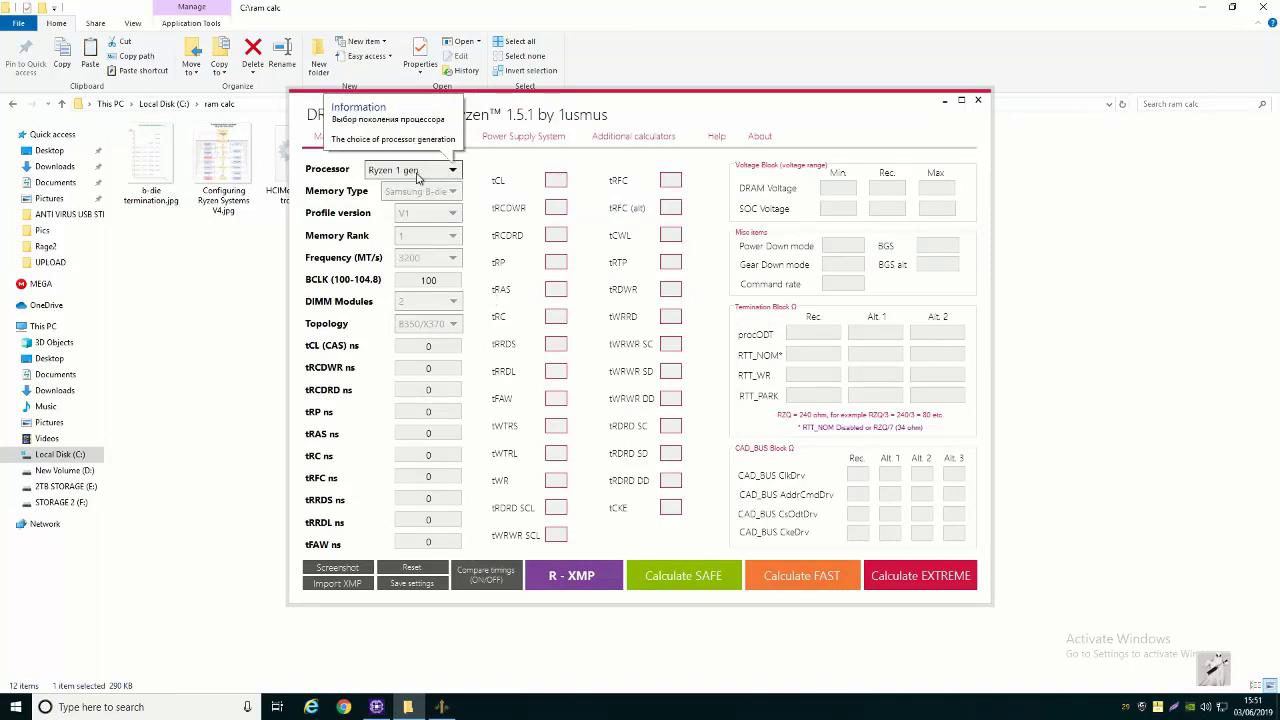
- Choose the Ryzen 1 gen processor, Micron B-die memory type and V1 profile version for the calculation
left_click(410, 172)
left_click(418, 186)
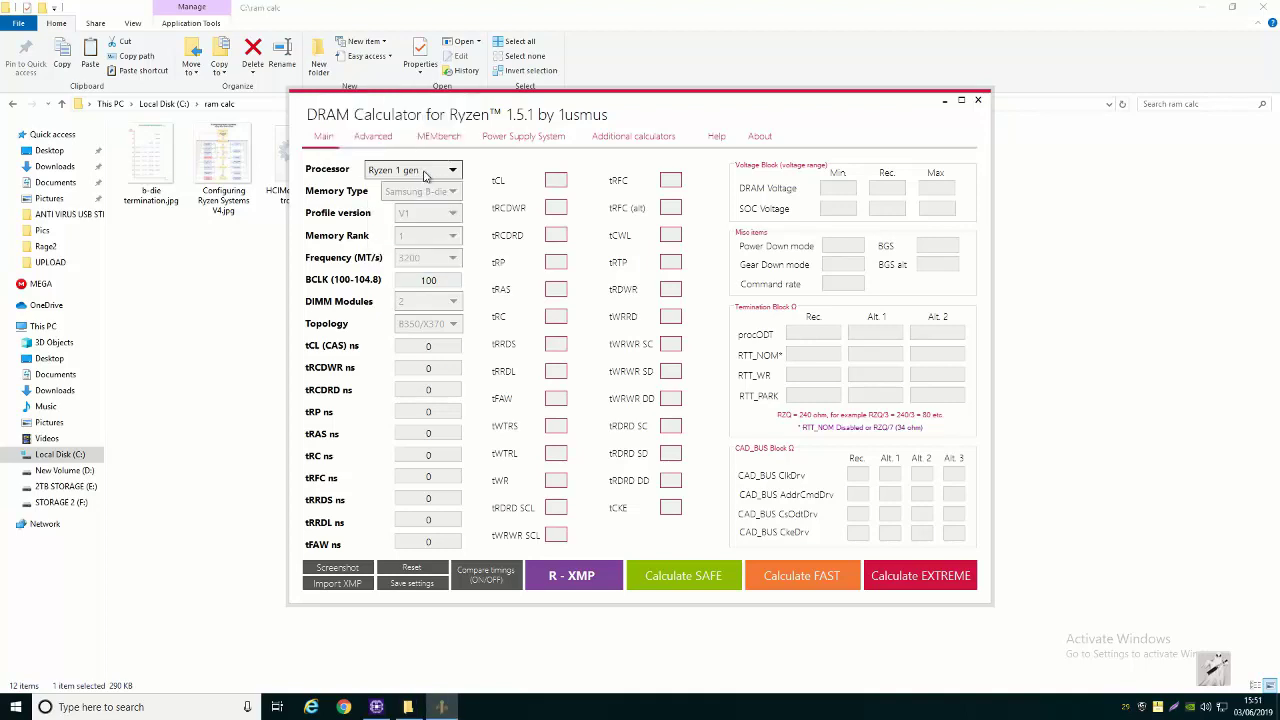
left_click(449, 193)
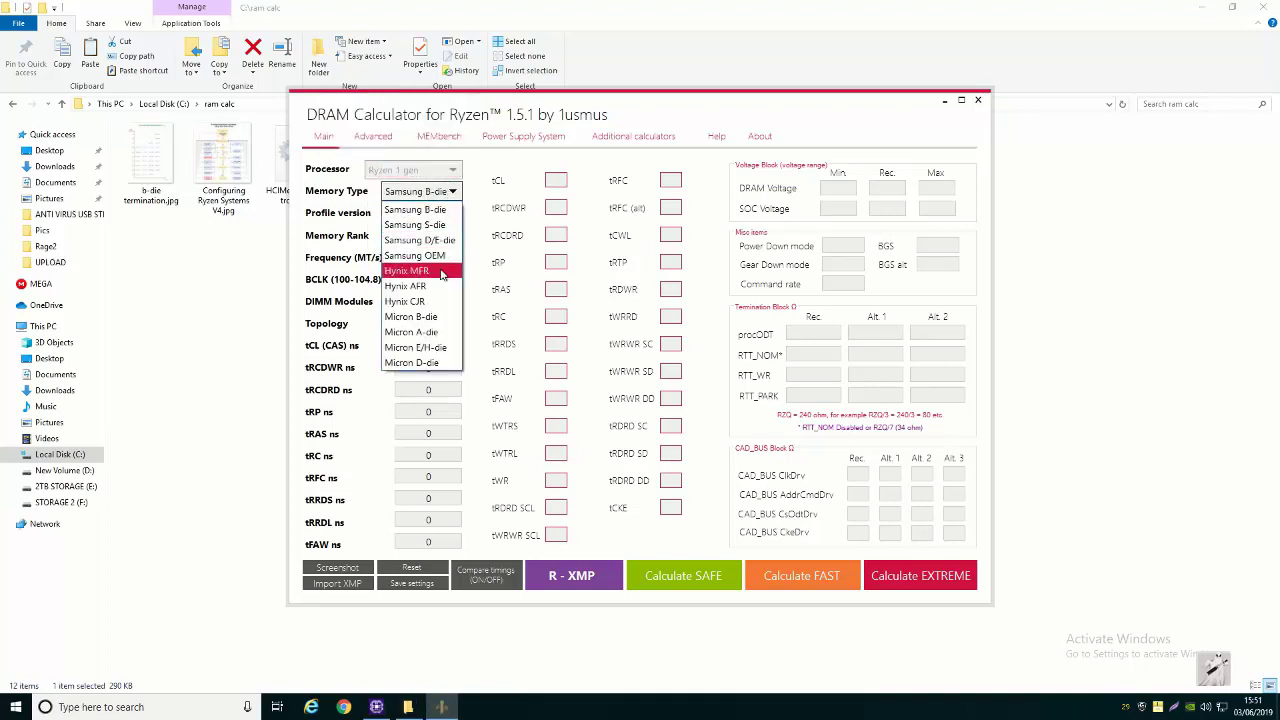
left_click(429, 317)
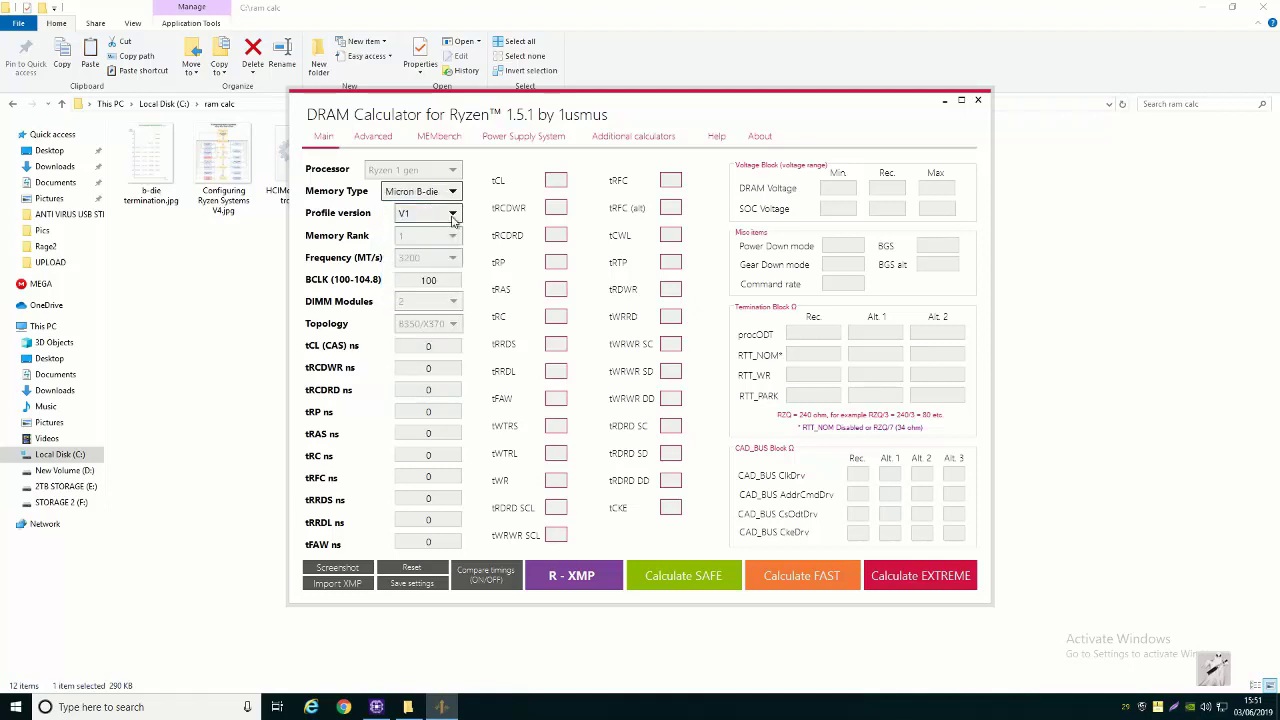
left_click(453, 215)
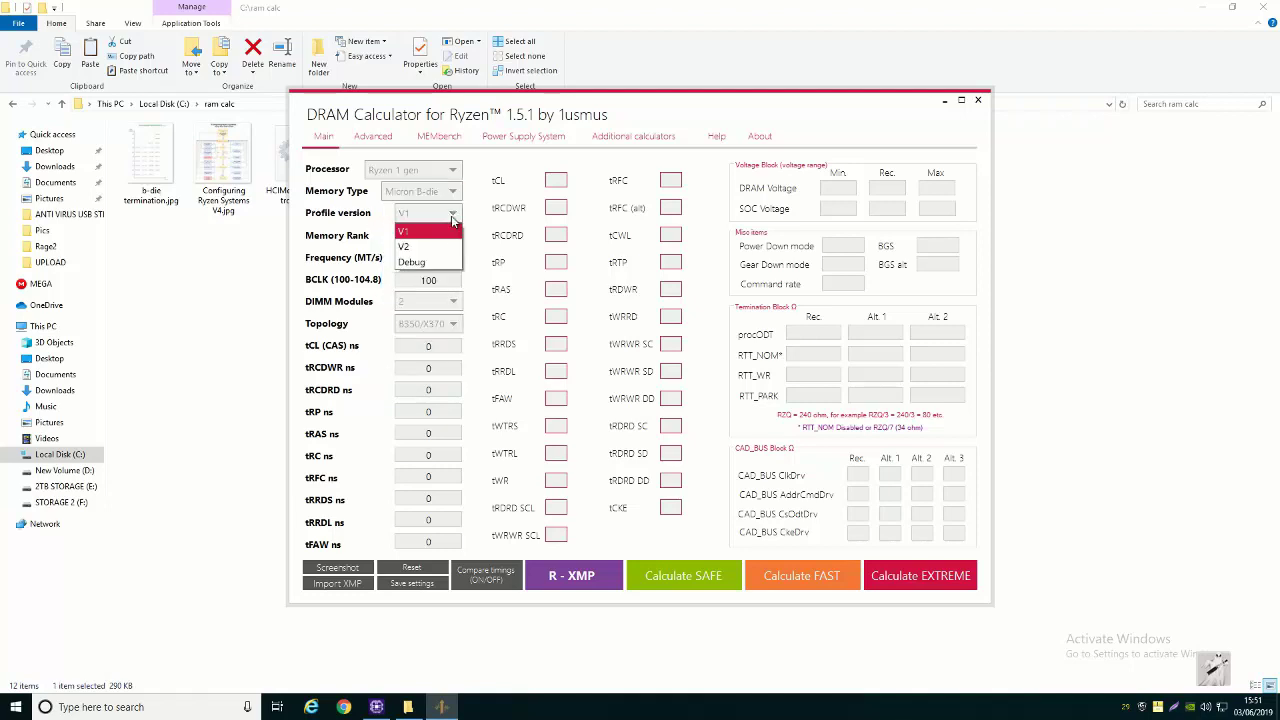
left_click(452, 217)
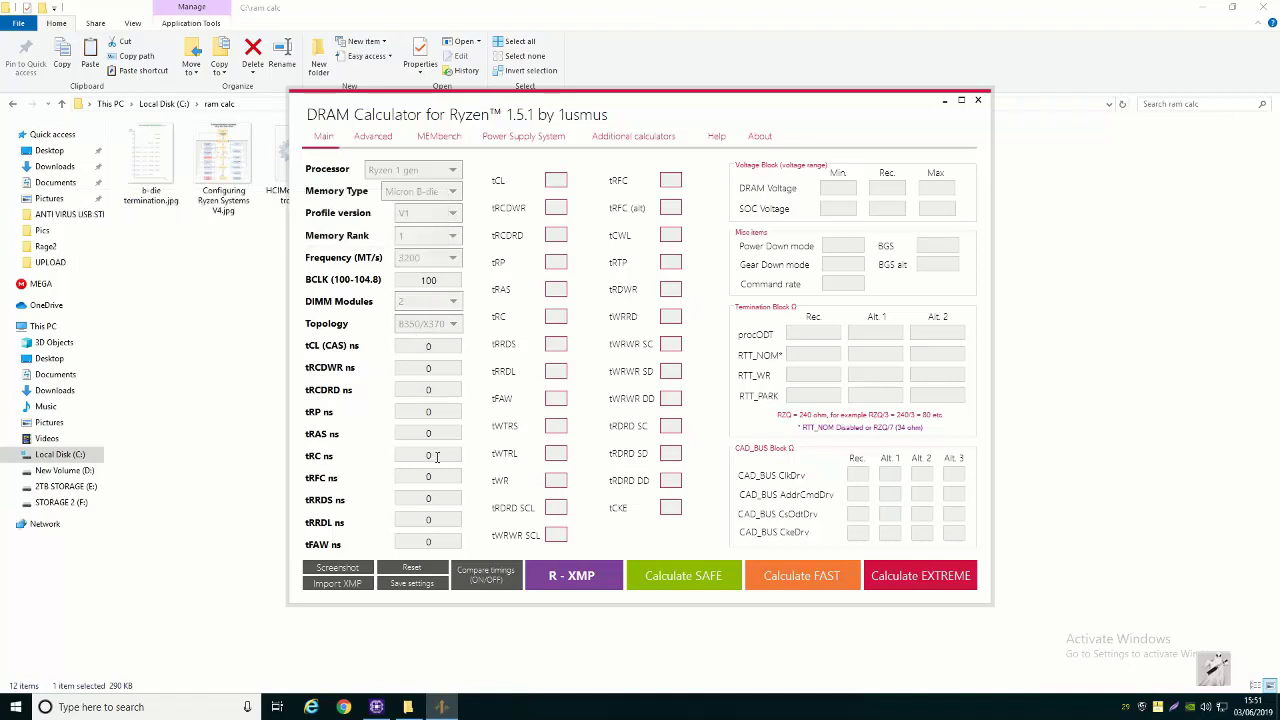
- Import the XMP data from MY REPORT.html in the Documents folder
mouse_move(423, 331)
mouse_move(423, 303)
left_click(325, 586)
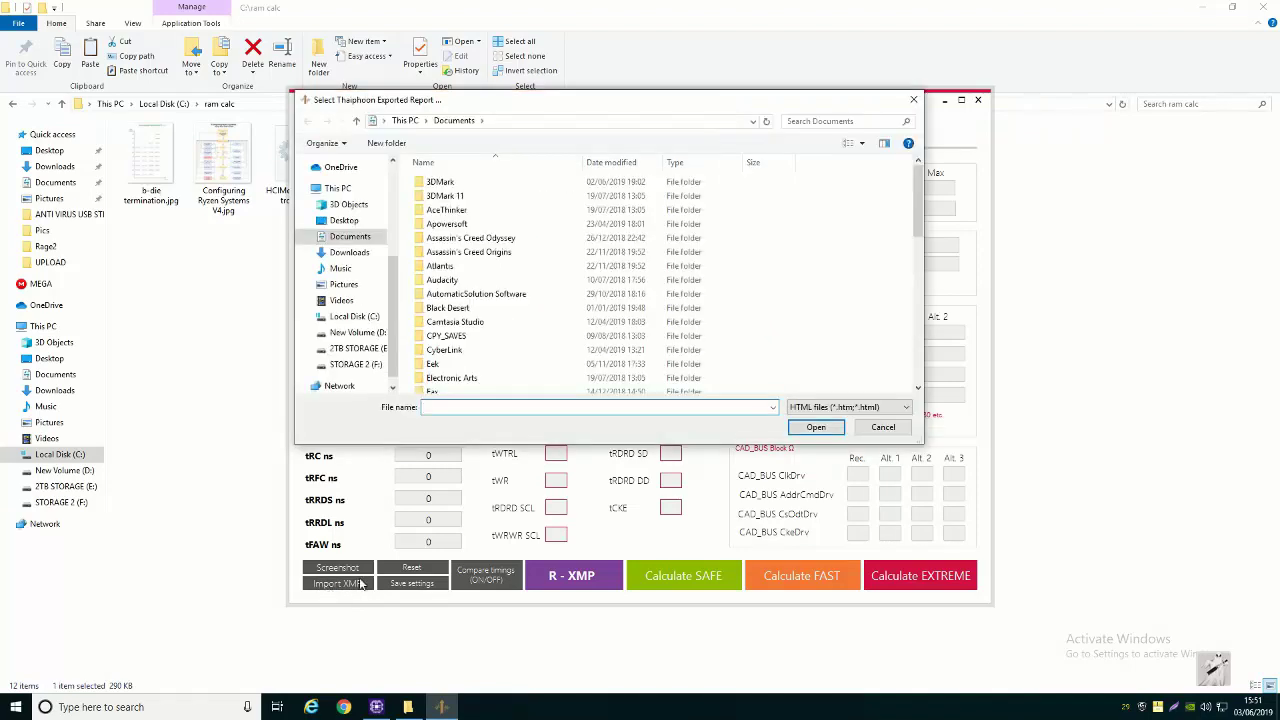
scroll(911, 252, "down", 4)
left_click_drag(911, 252, 911, 338)
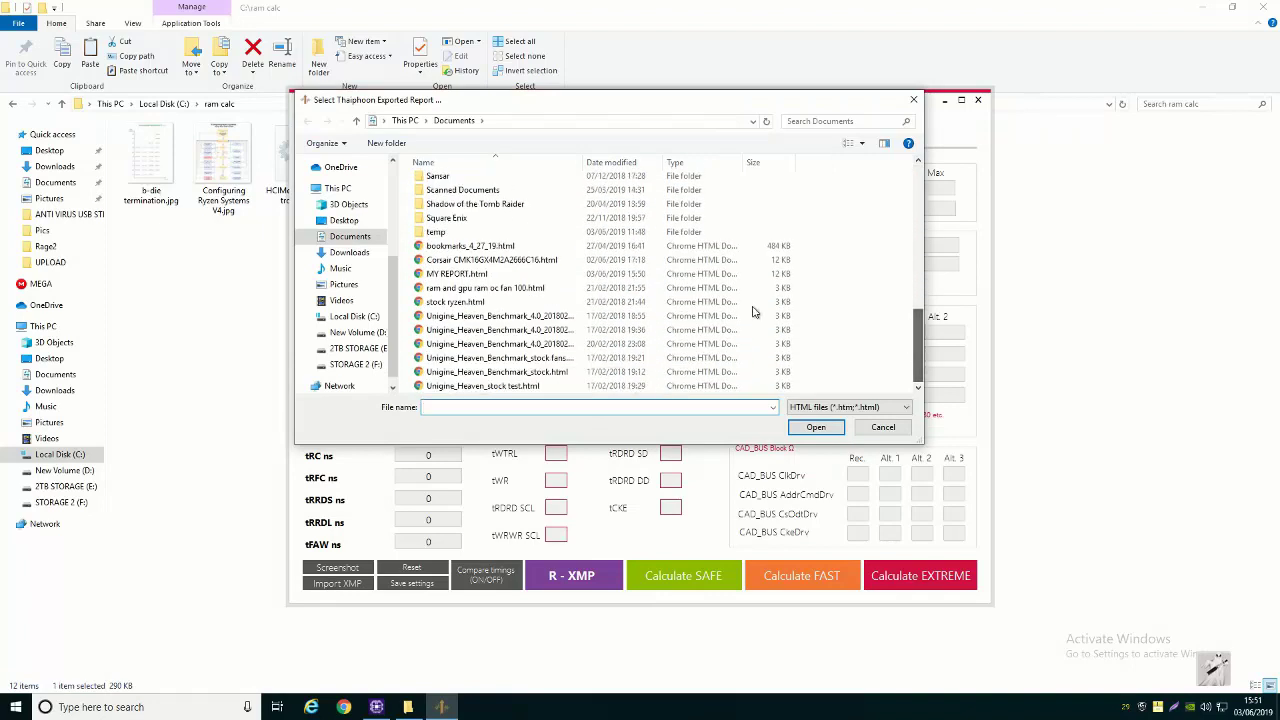
left_click(455, 274)
left_click(816, 427)
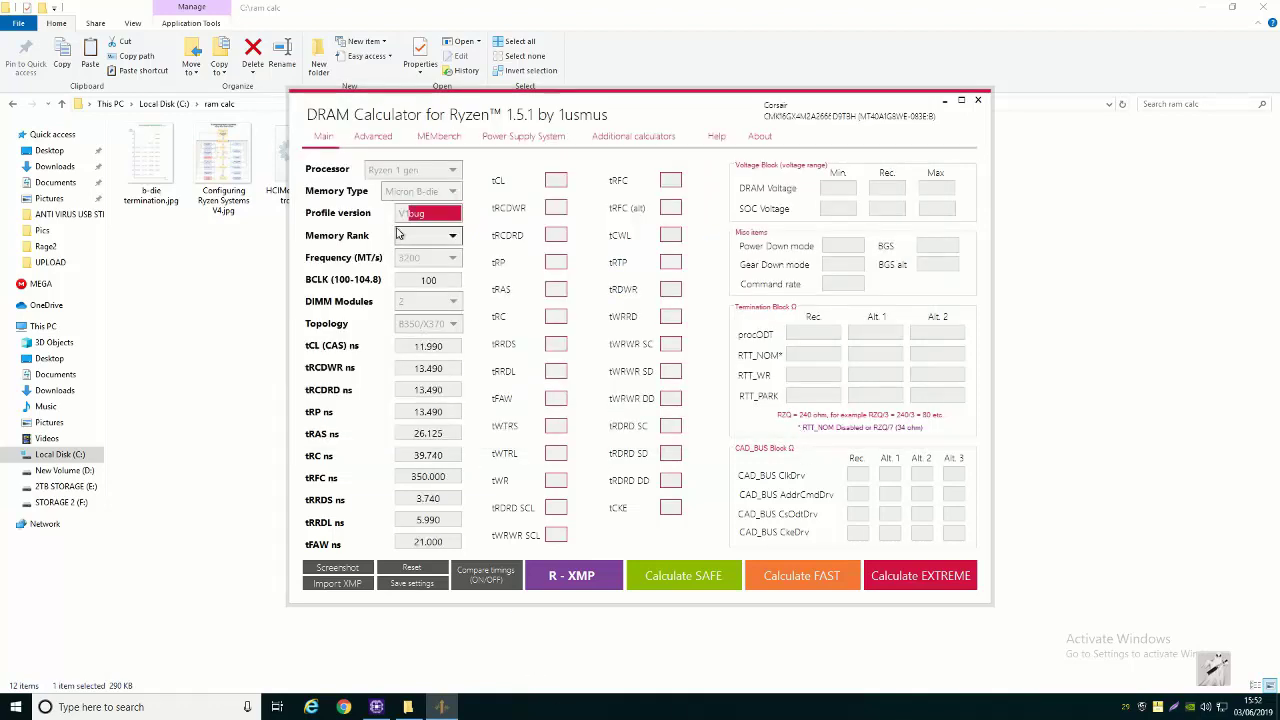
- Set the profile version to V1 and calculate the SAFE timings preset
left_click(428, 215)
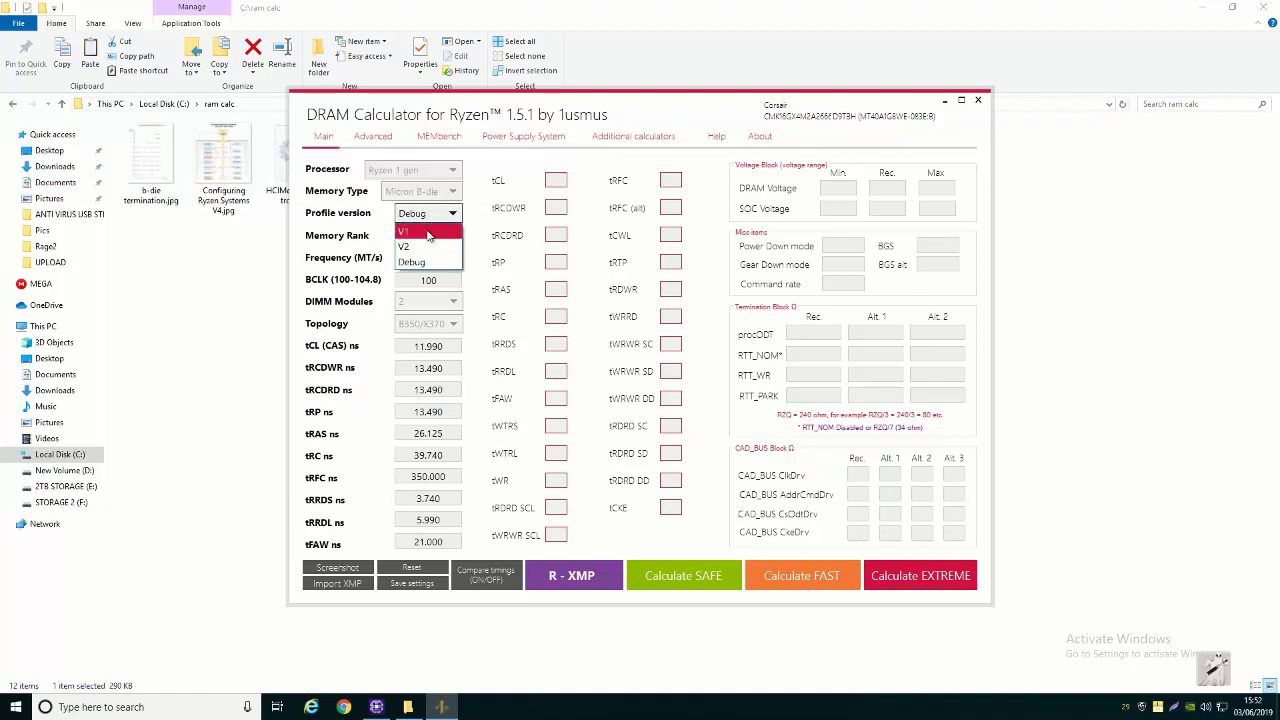
left_click(428, 231)
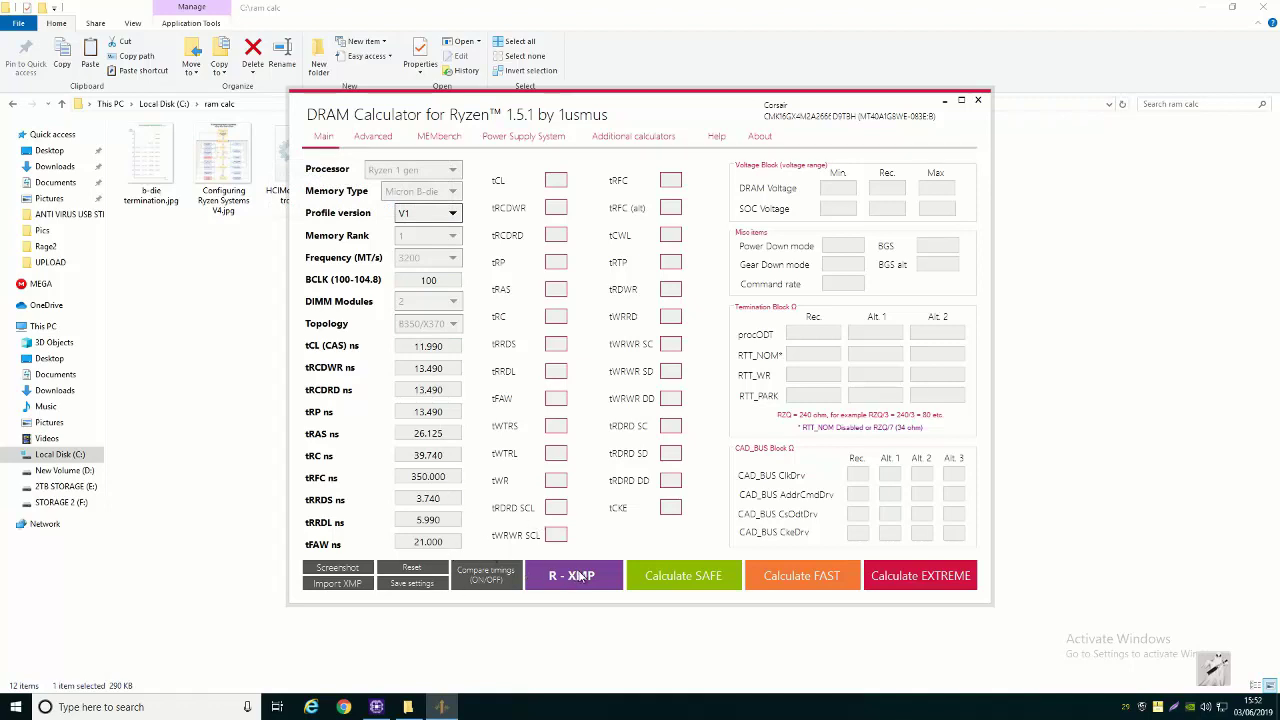
left_click(688, 579)
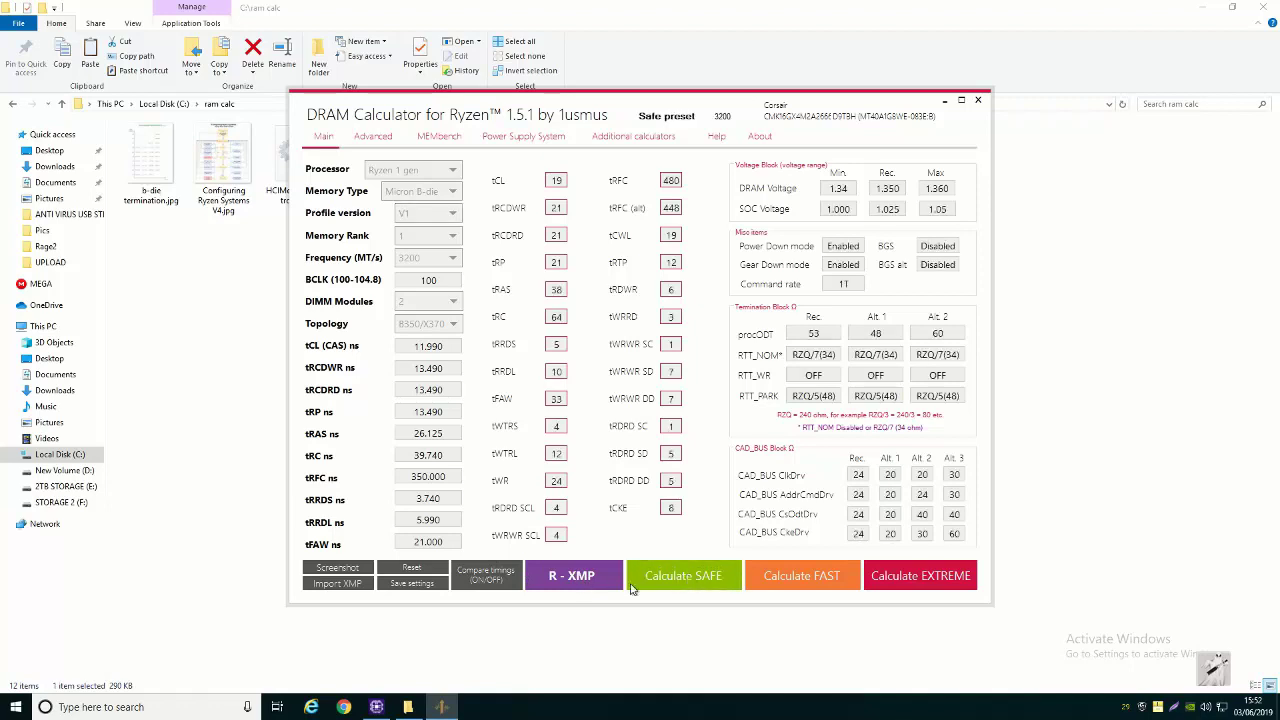
- Turn on the timing comparison and load the R-XMP values for the memory delays
left_click(488, 577)
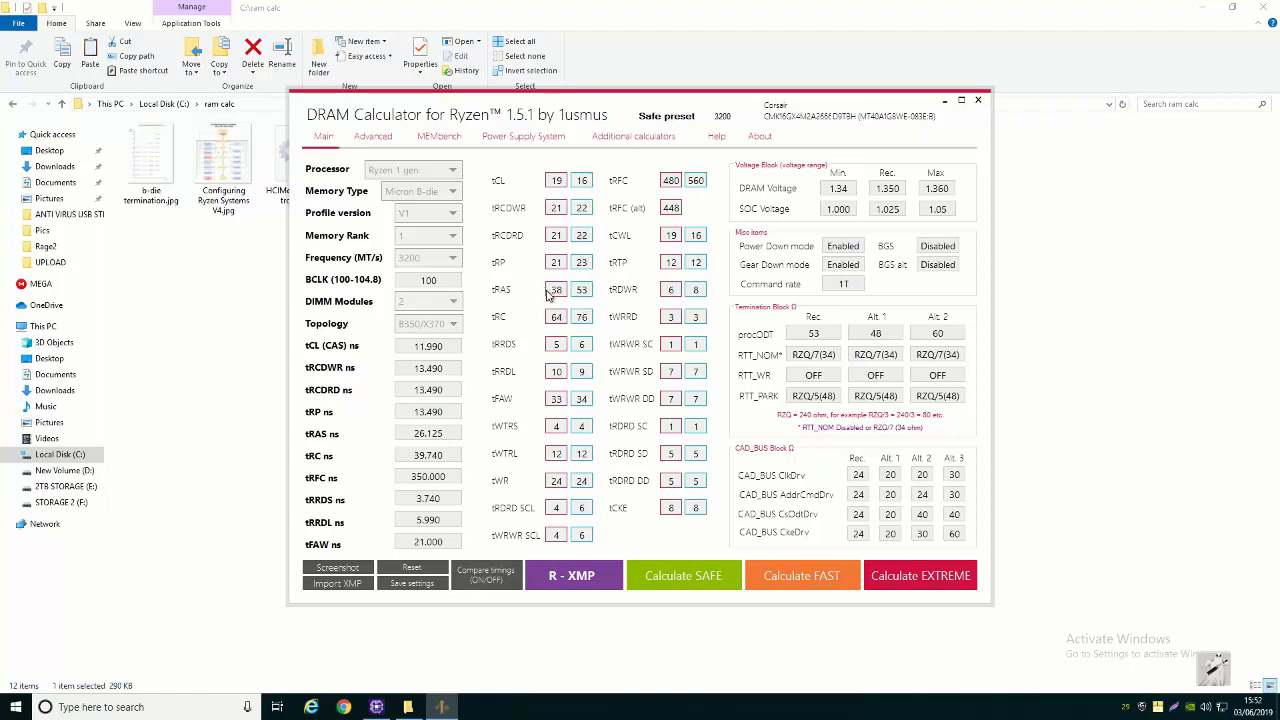
left_click(570, 577)
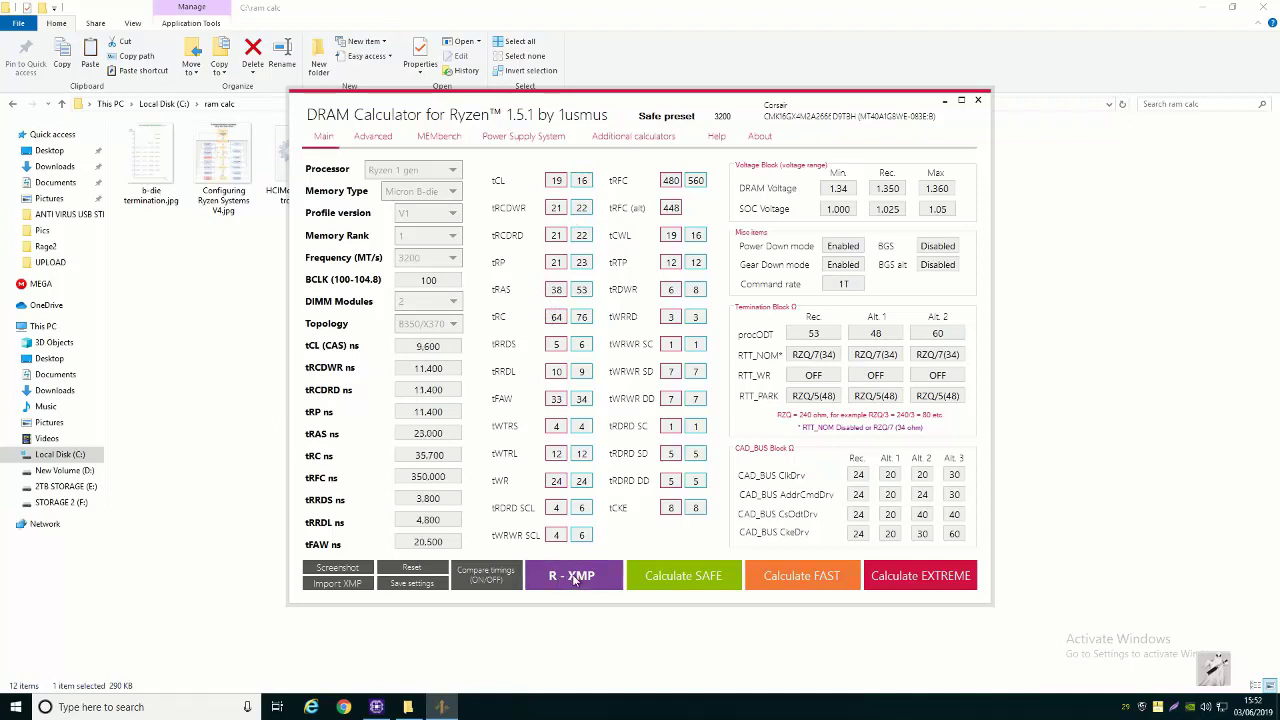
- Recalculate the SAFE timings preset and import the XMP data from MY REPORT.html again
left_click(690, 585)
left_click(348, 586)
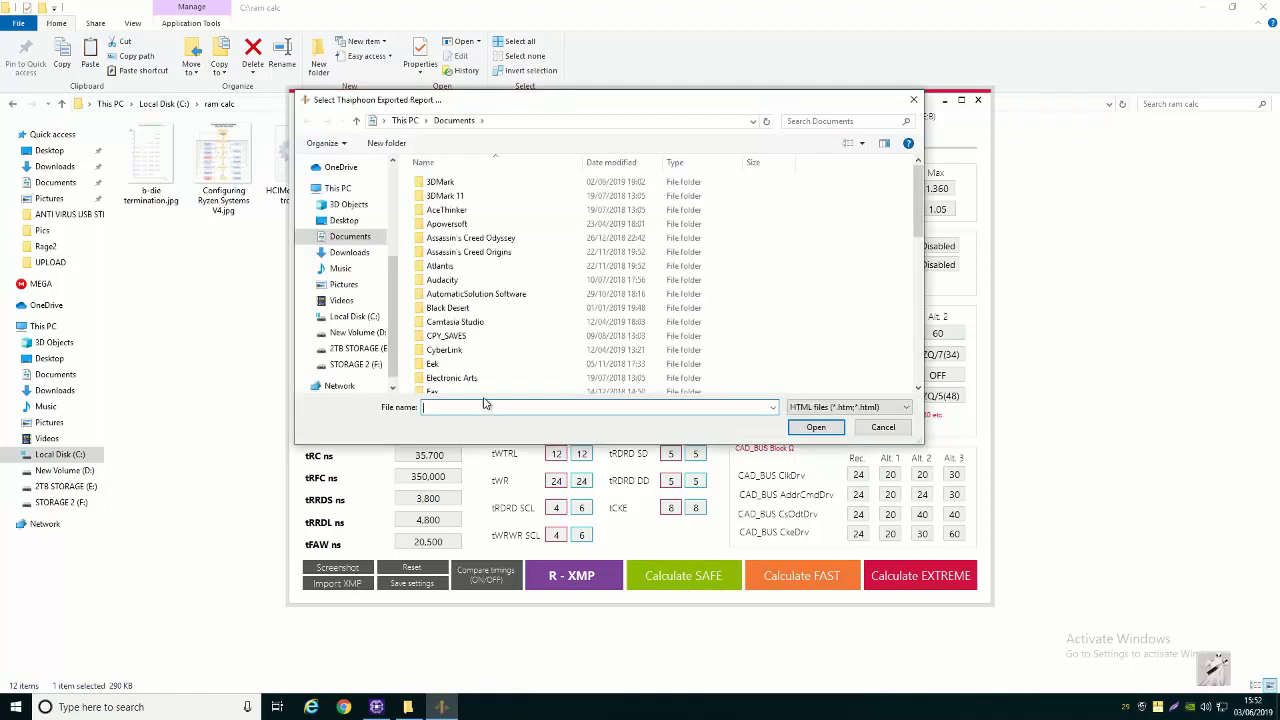
scroll(507, 353, "down", 10)
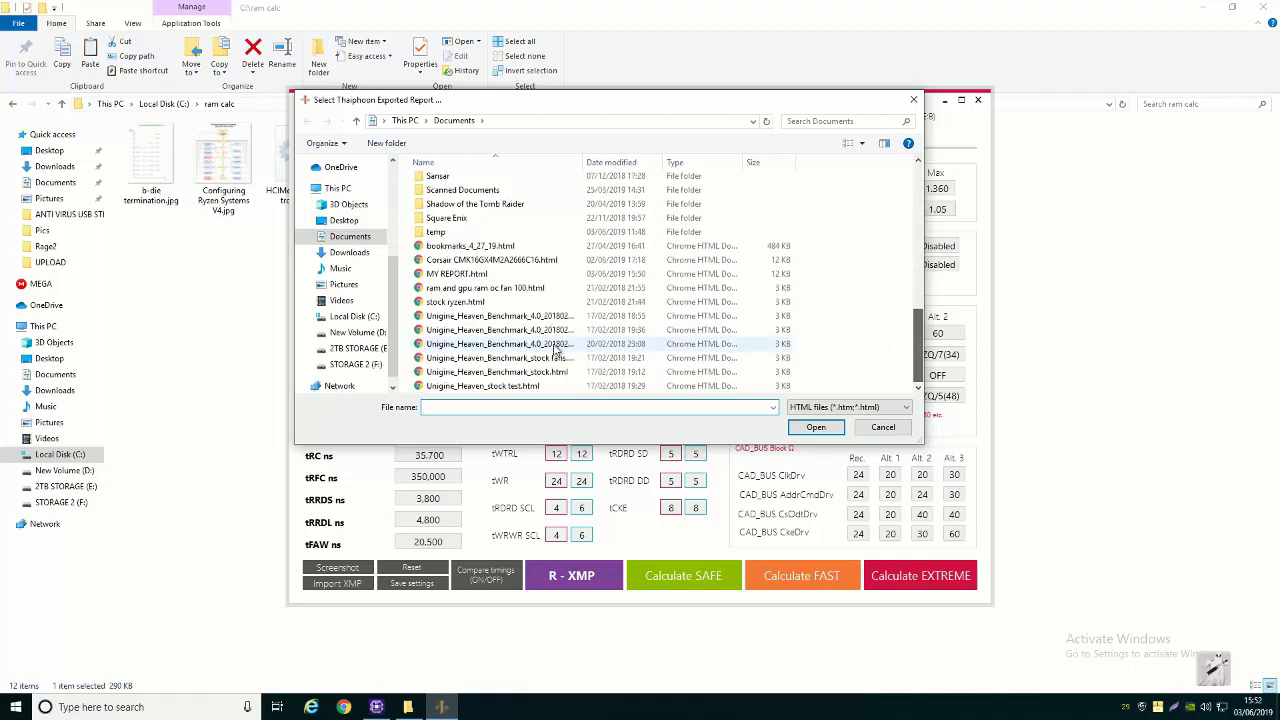
double_click(466, 278)
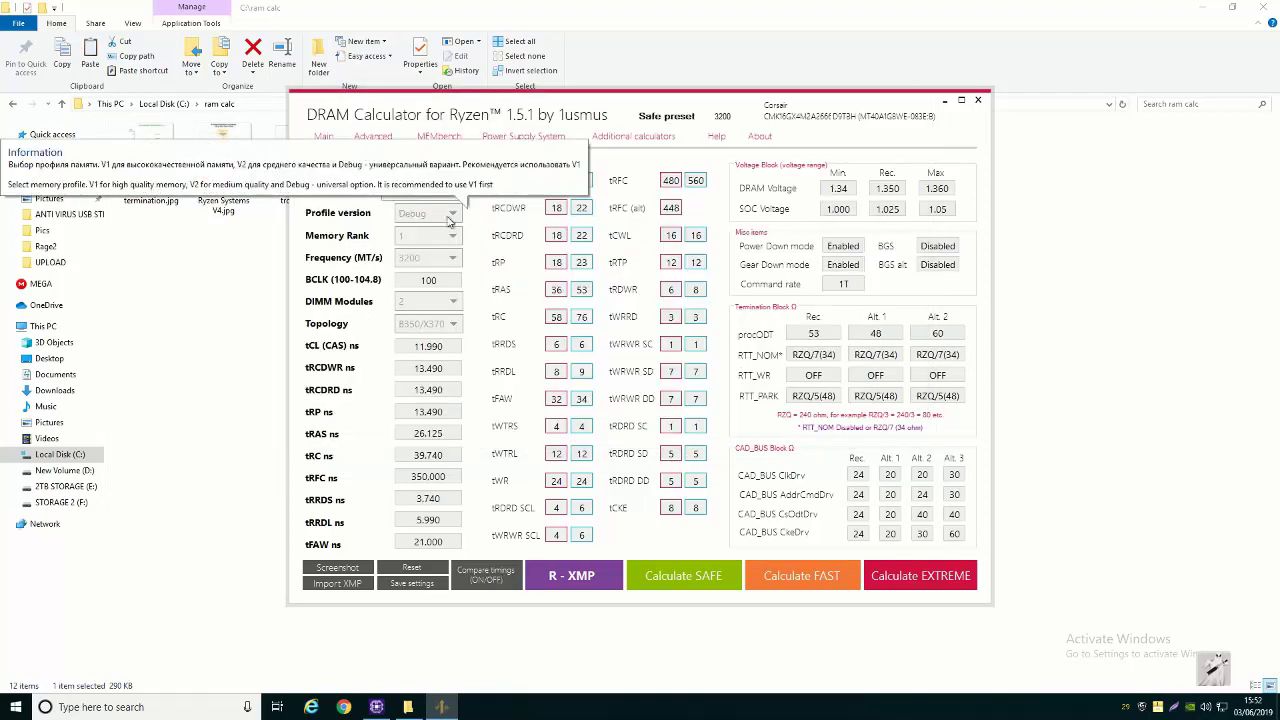
- Set the profile version to V1 and re-import the XMP data from MY REPORT.html in the Documents folder
left_click(449, 216)
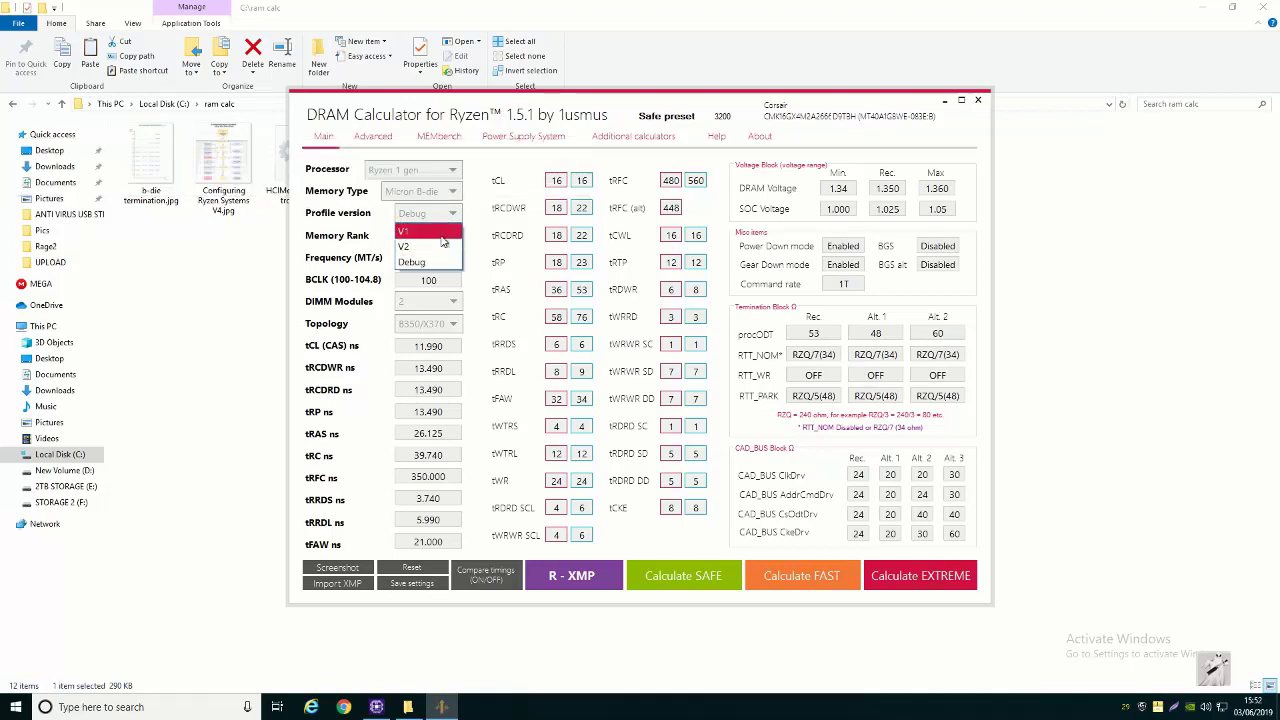
left_click(420, 229)
left_click(335, 584)
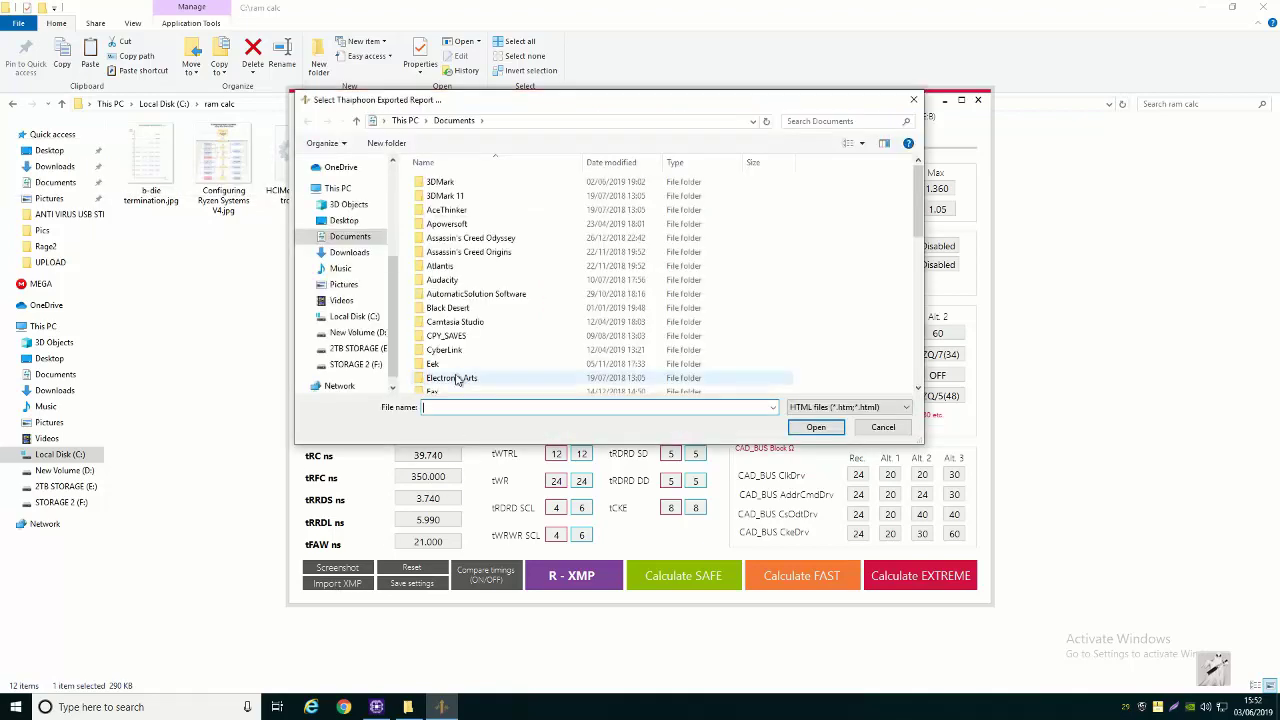
scroll(505, 378, "down", 5)
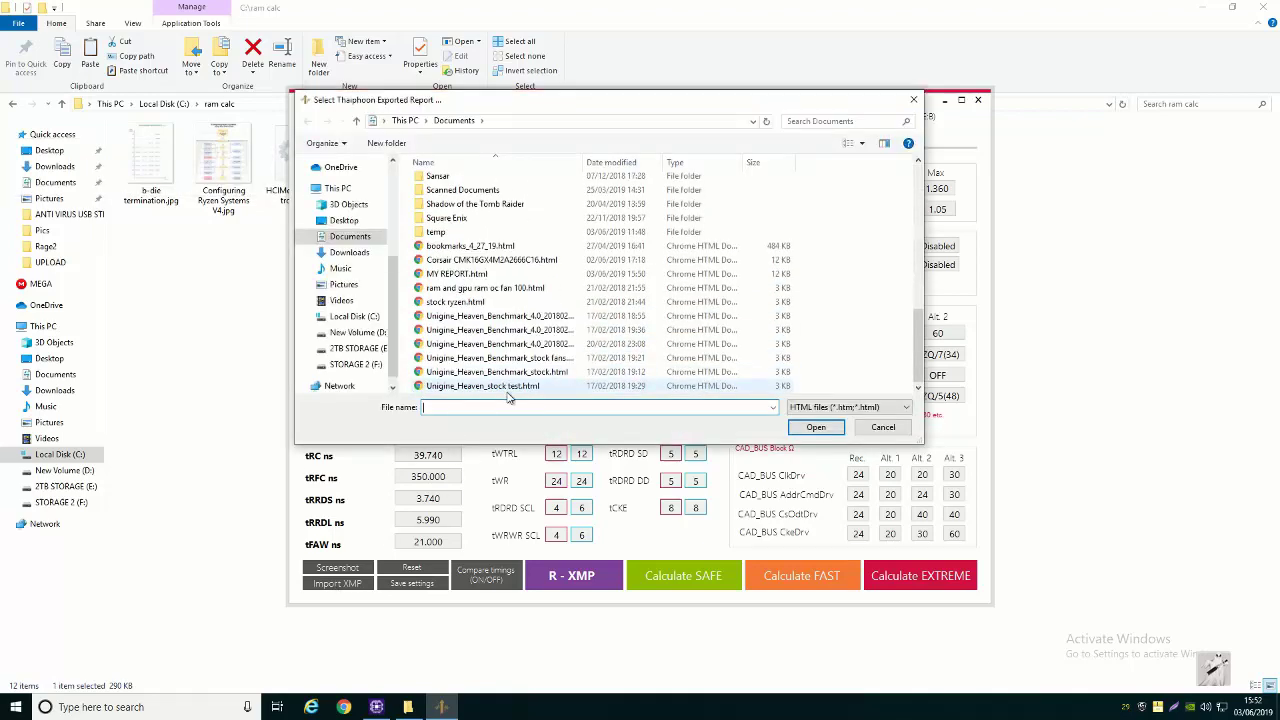
left_click(470, 274)
left_click(792, 430)
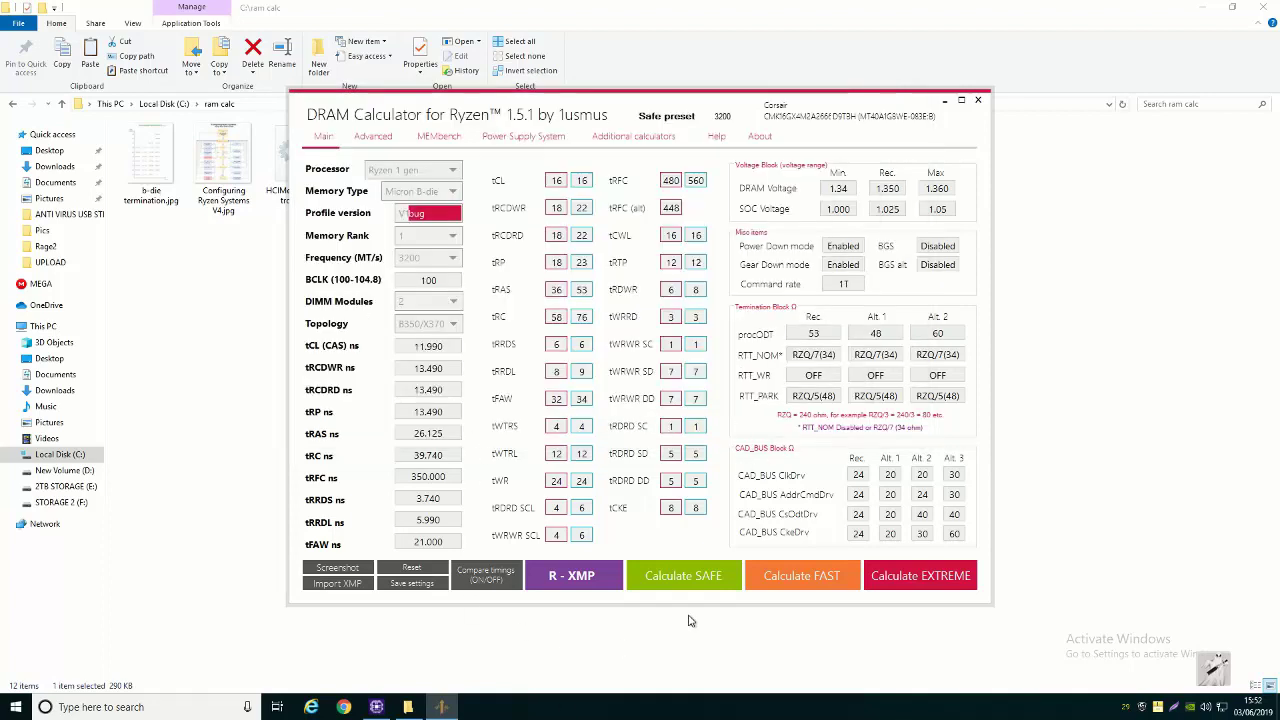
- Calculate the SAFE timings preset and try to calculate the FAST preset at 3200 MT/s
left_click(686, 584)
left_click(812, 583)
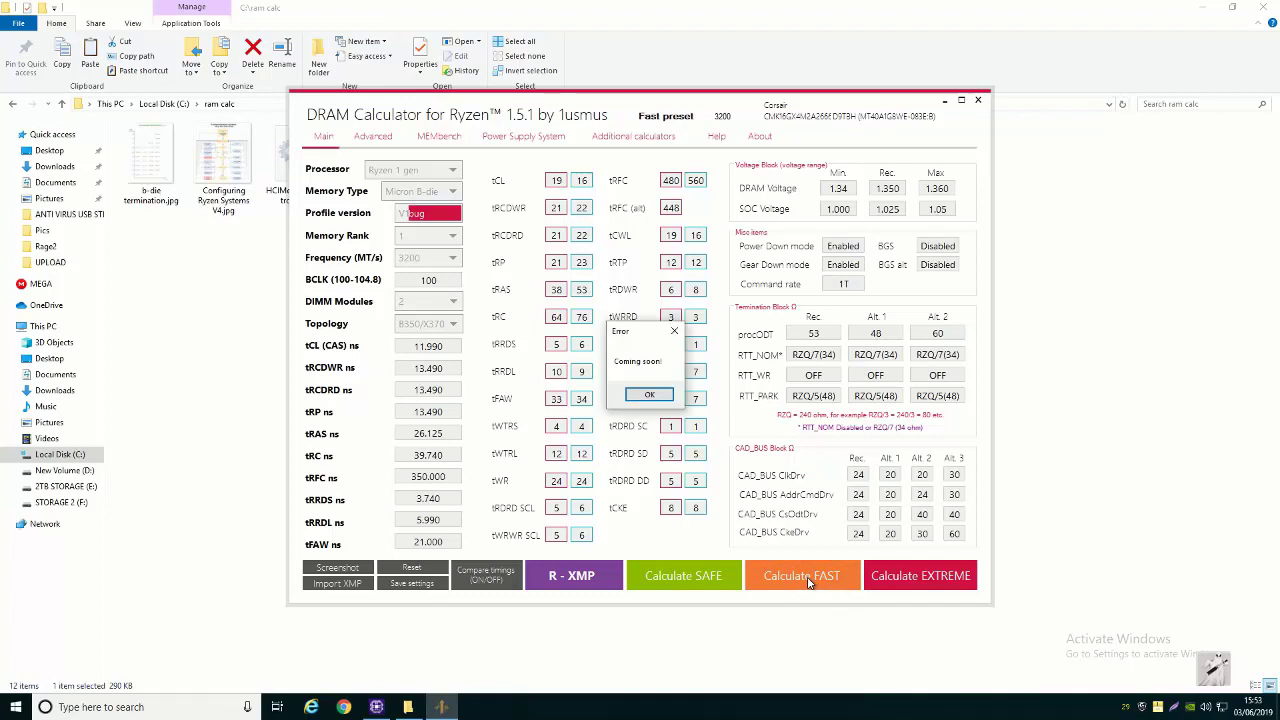
left_click(647, 393)
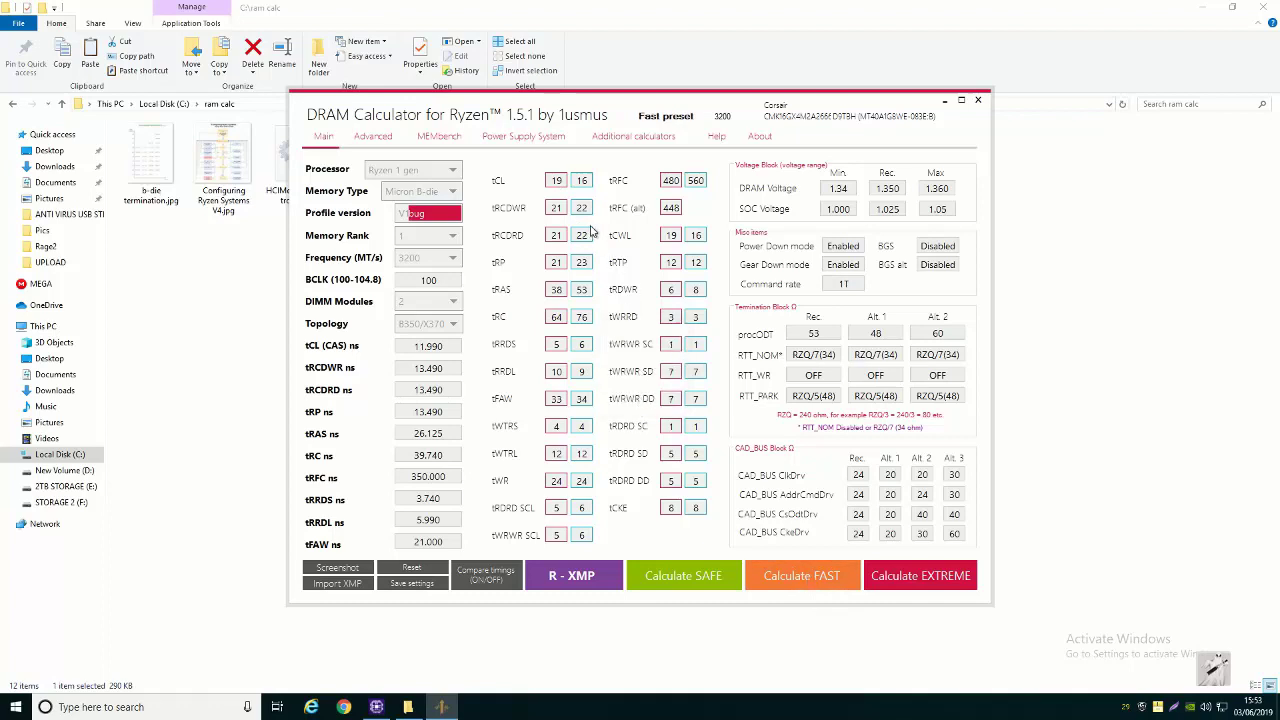
- Reselect the V1 profile version and calculate the SAFE timings preset for a memory frequency of 2666 MT/s
left_click(434, 214)
left_click(436, 232)
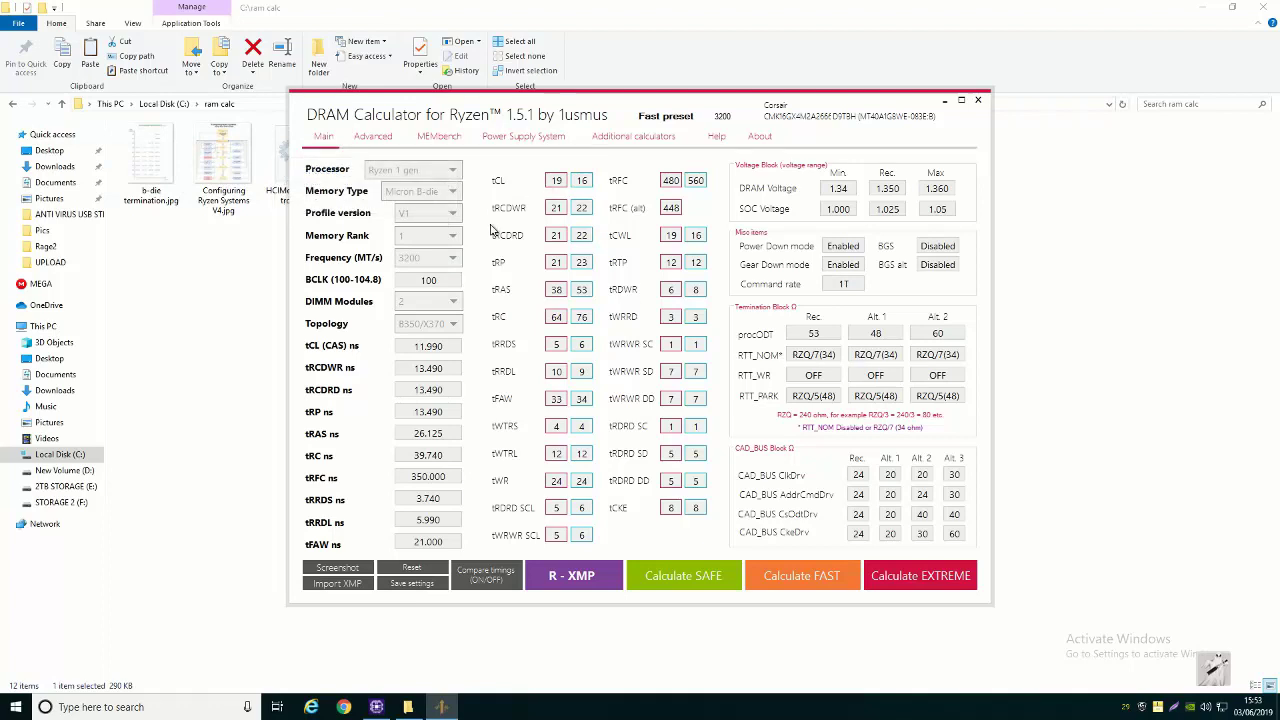
left_click(450, 258)
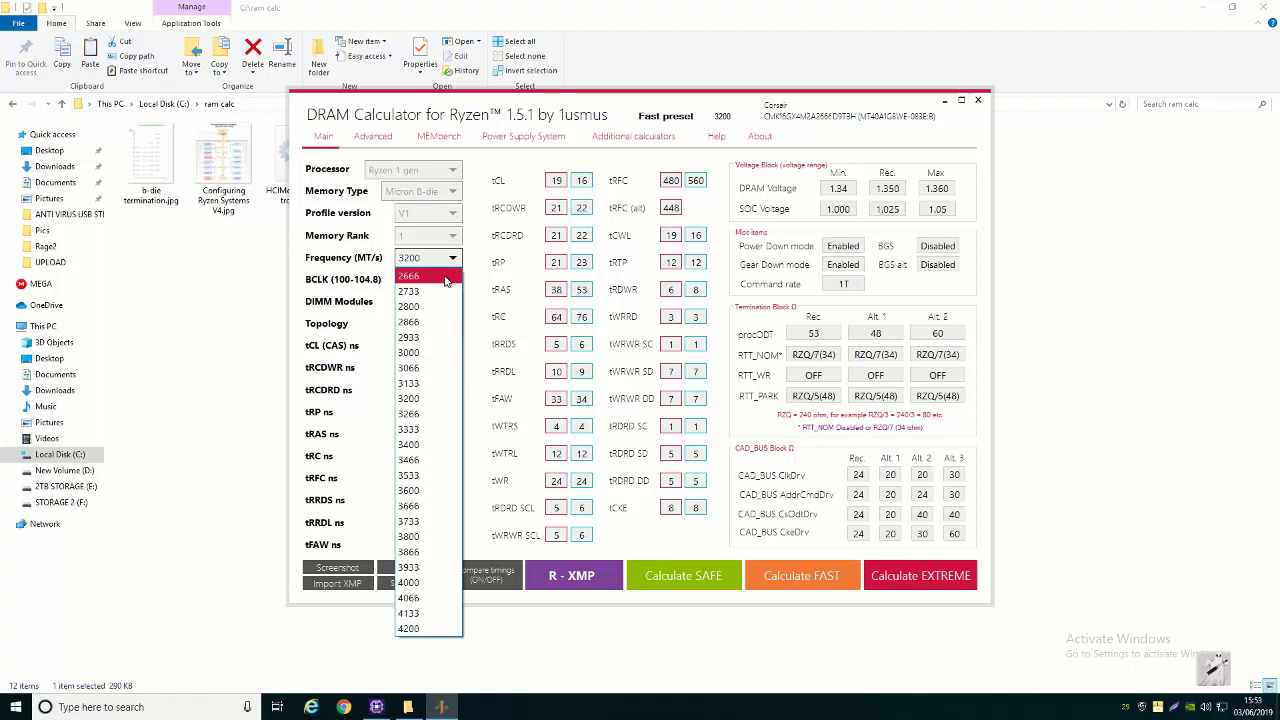
left_click(446, 278)
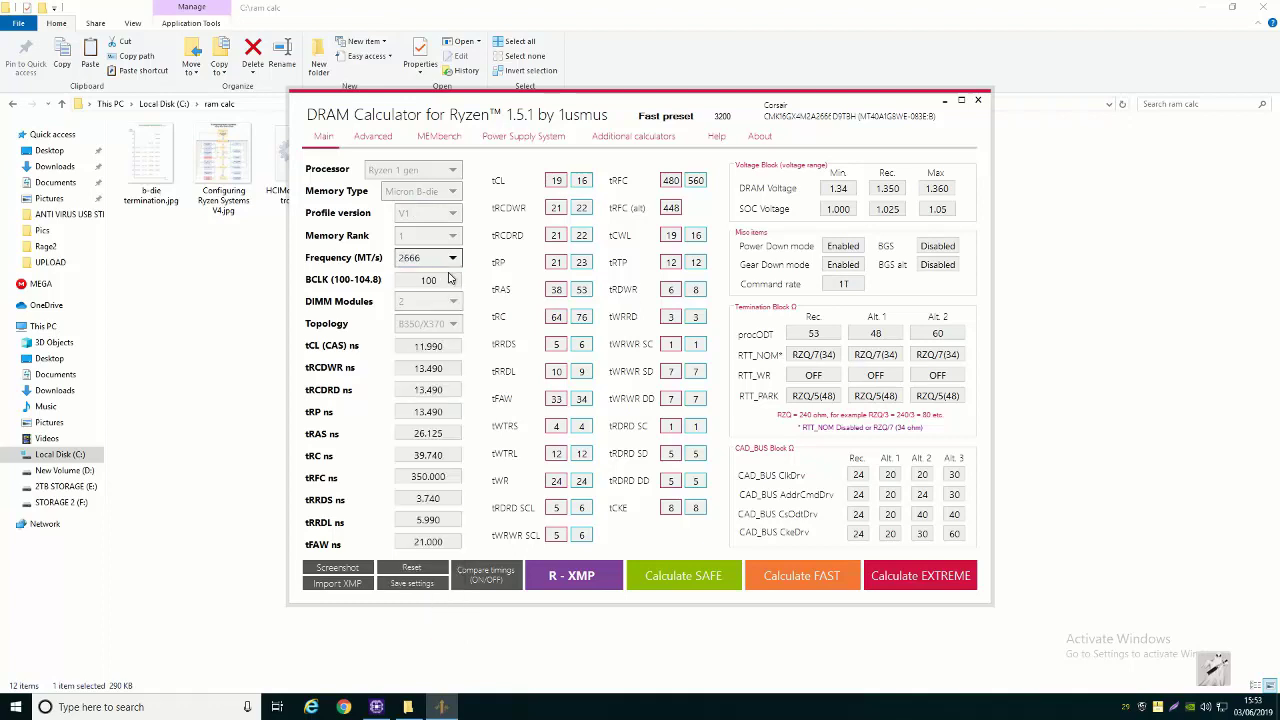
left_click(665, 578)
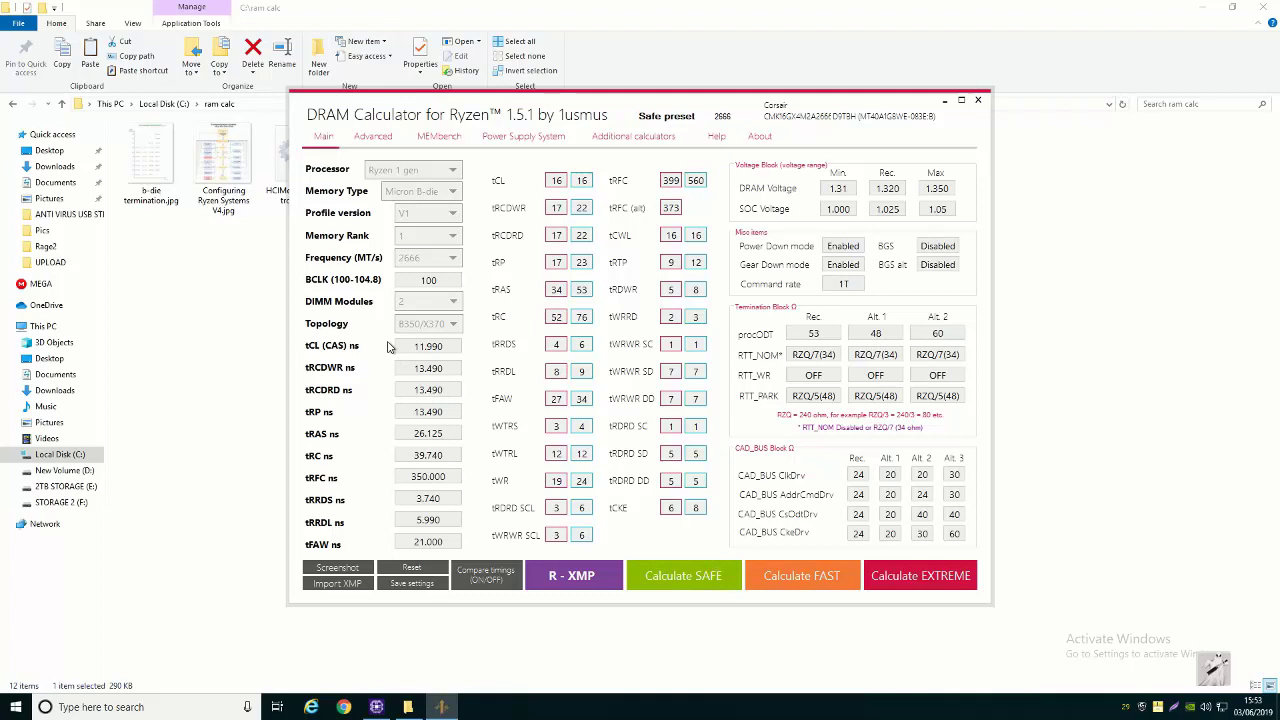
- Calculate the SAFE timings preset for a memory frequency of 3200 MT/s and review its advanced voltage and interleaving settings
left_click(450, 260)
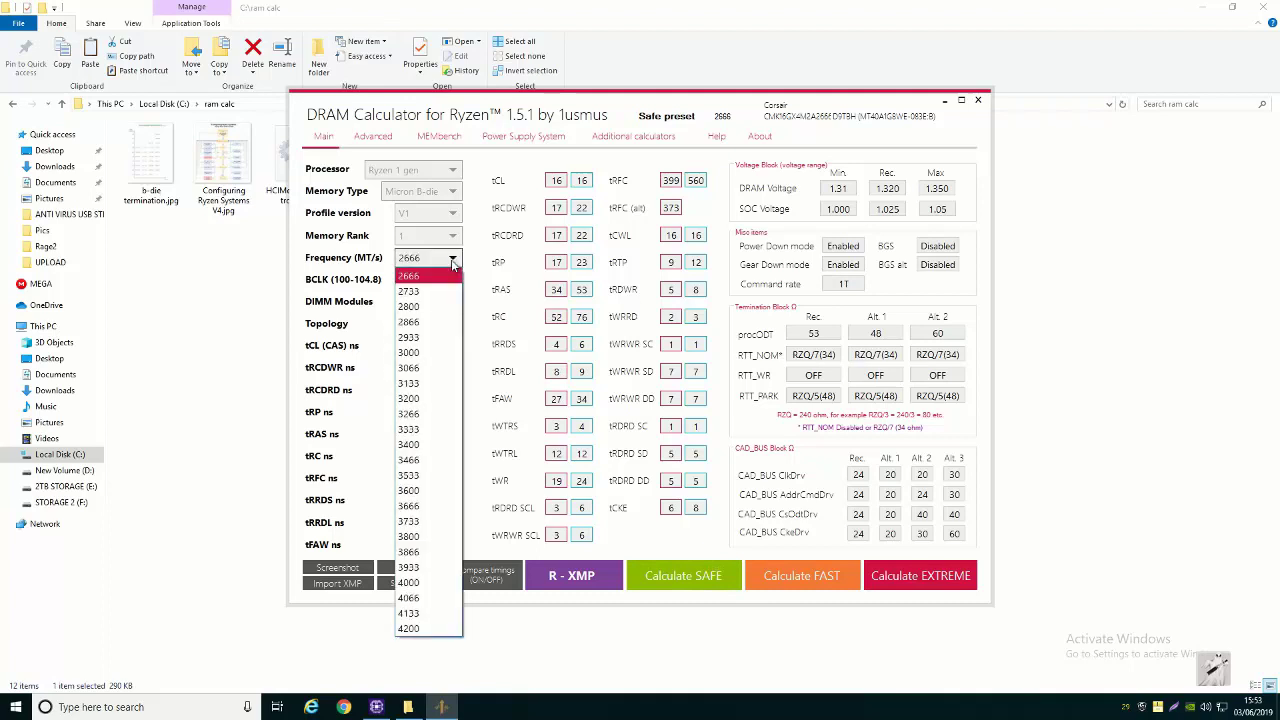
left_click(444, 399)
left_click(687, 575)
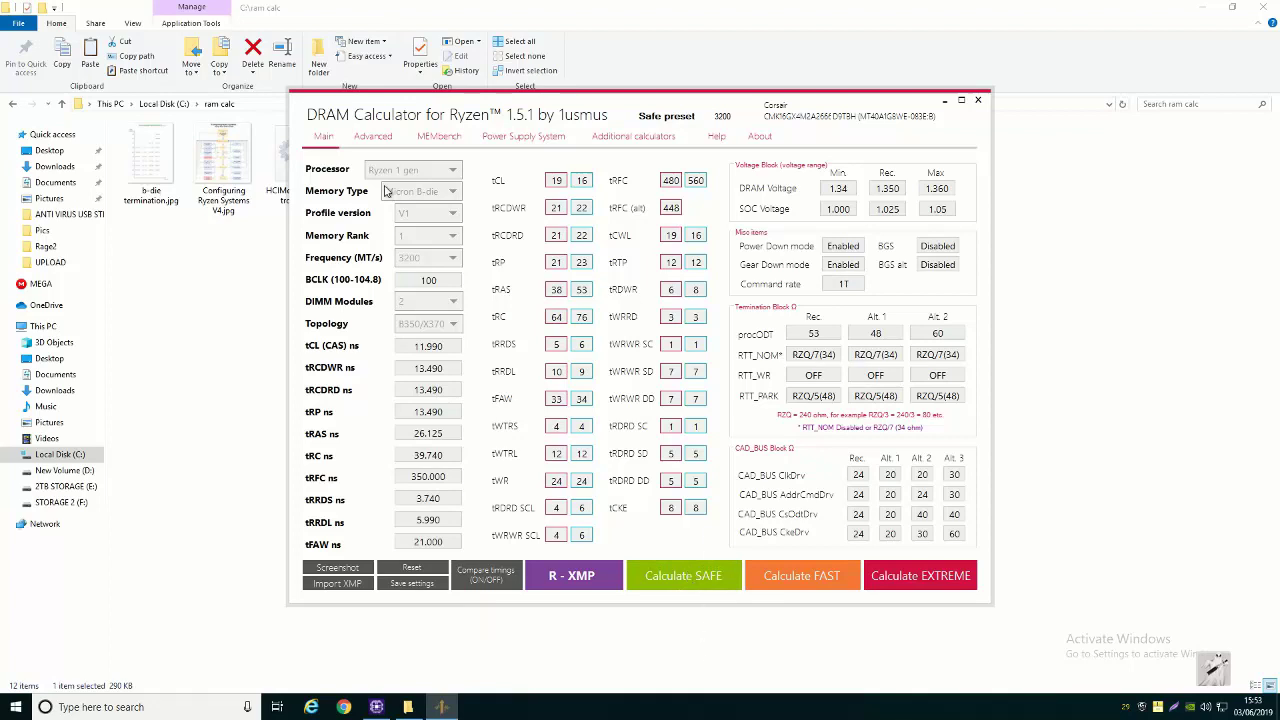
left_click(376, 142)
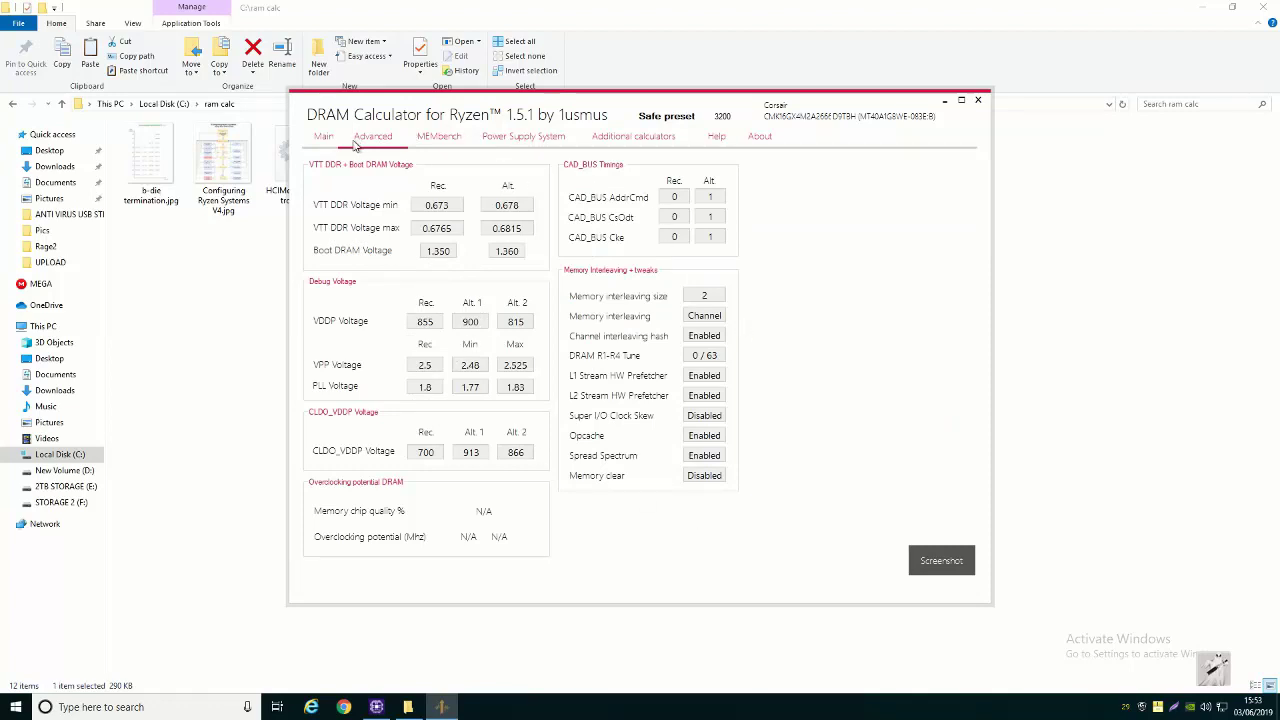
left_click(317, 143)
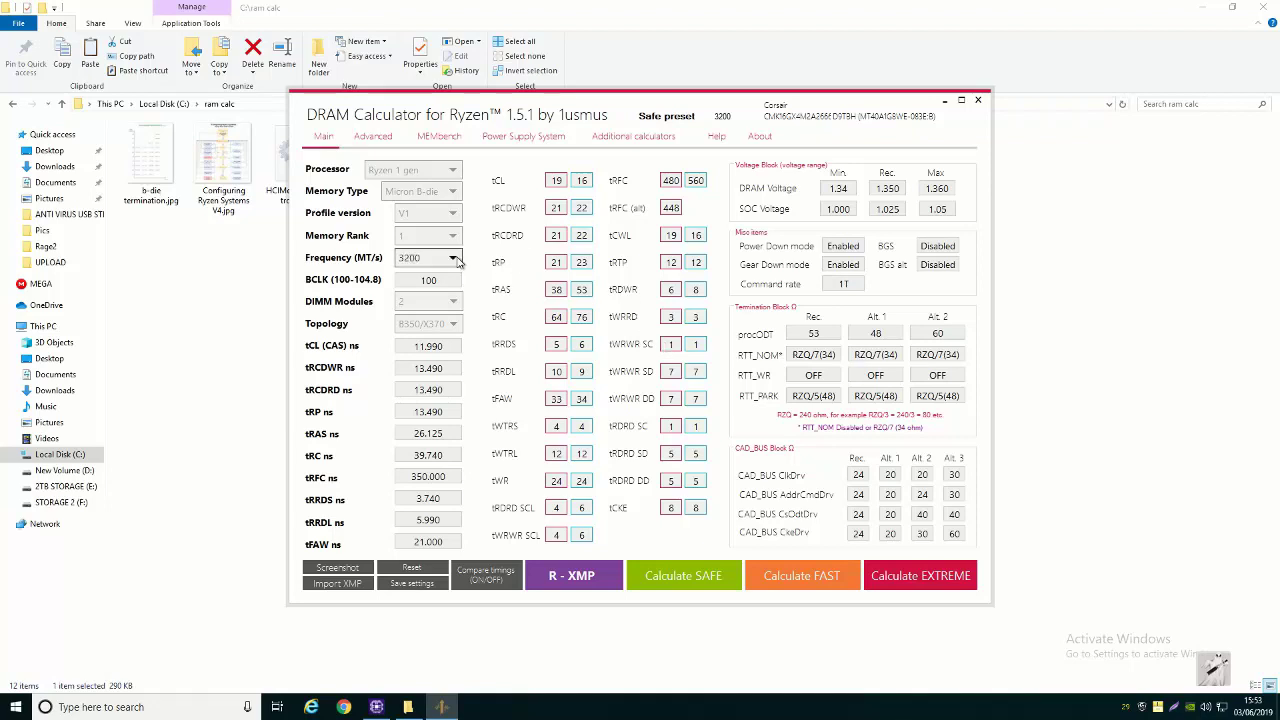
- Switch to CPU-Z, compare the RAM's current frequency and timings with the calculated ones, and close it
left_click(376, 707)
left_click_drag(913, 166, 793, 182)
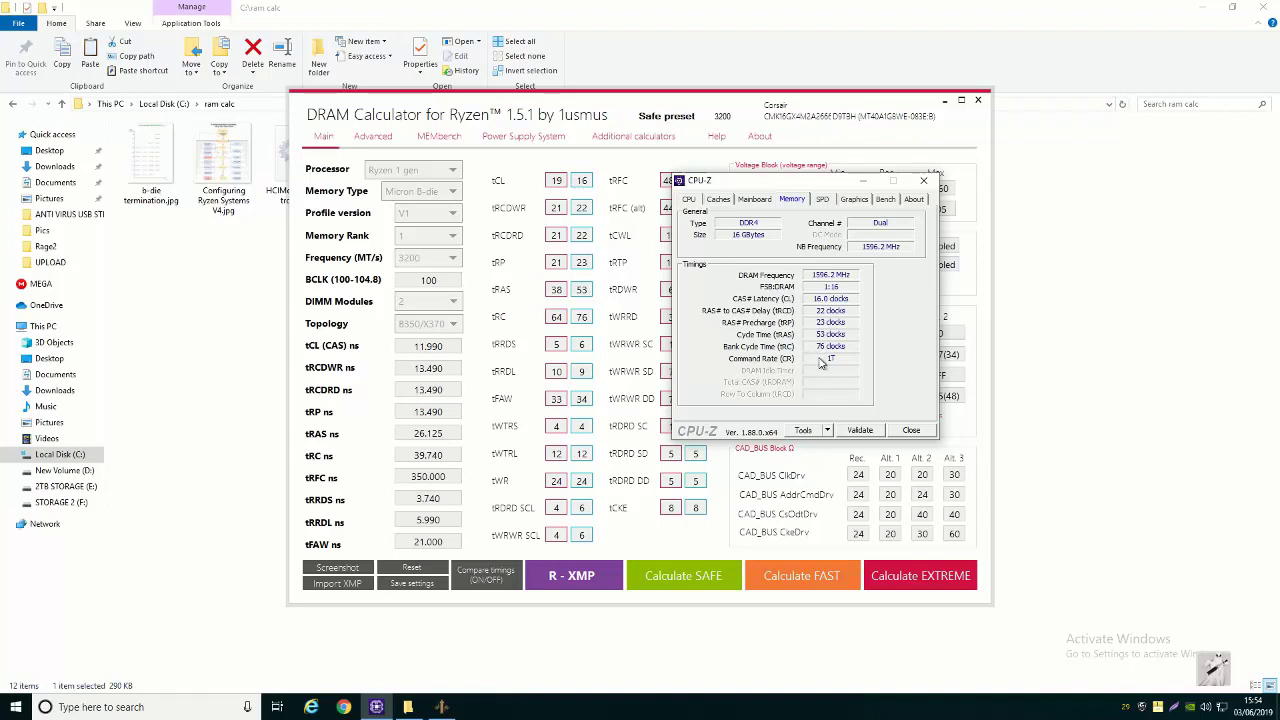
left_click(911, 430)
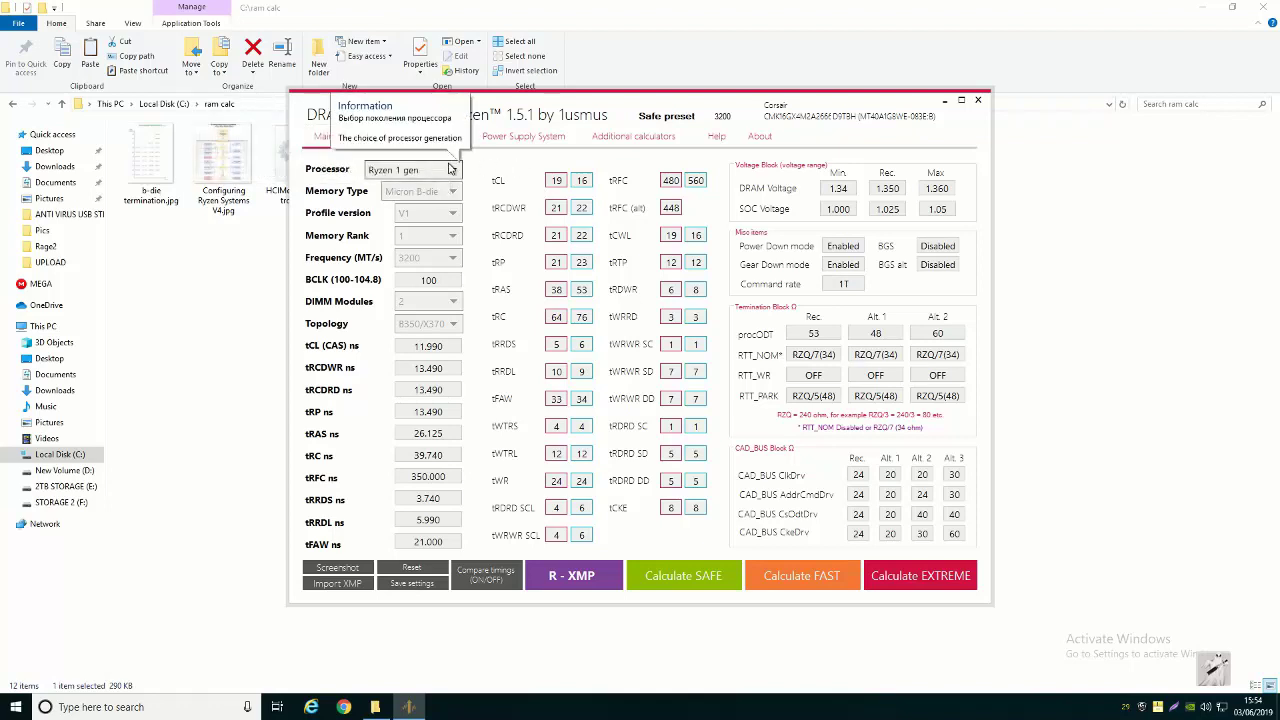
- Review the power supply, additional calculator, MEMbench and advanced pages, then the recommended DRAM and SOC voltages of the SAFE preset
left_click(512, 138)
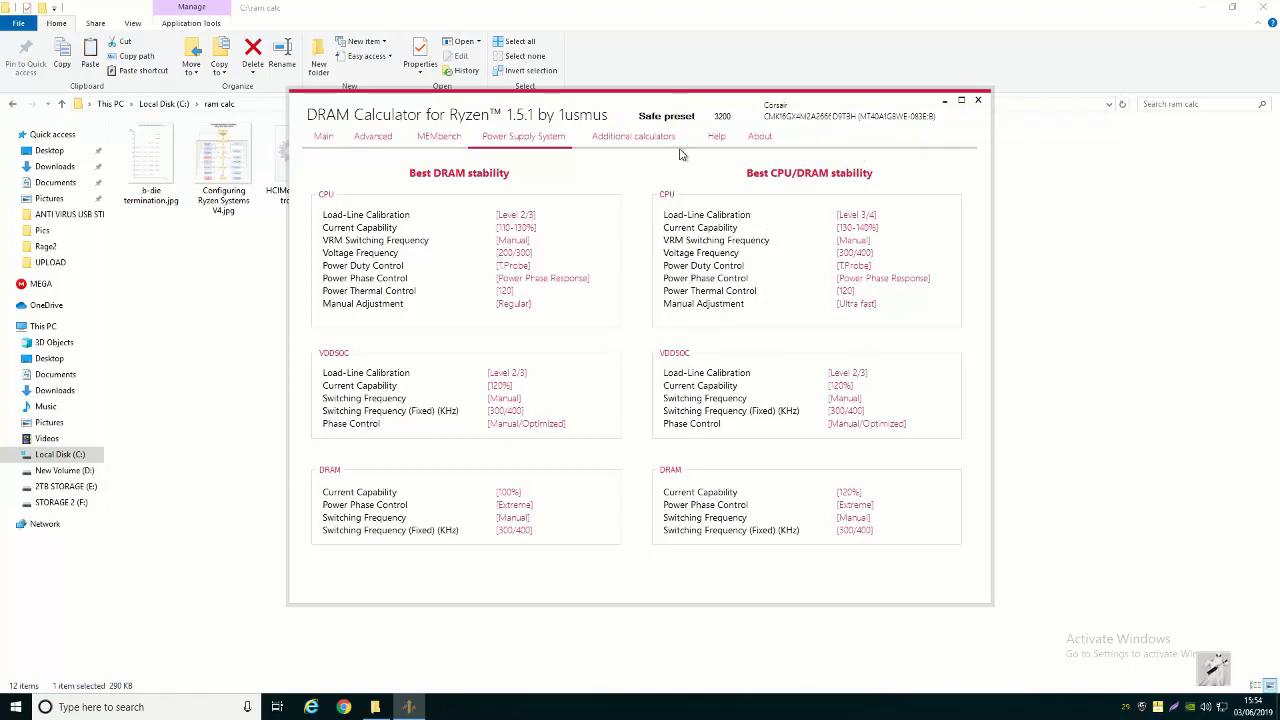
left_click(646, 138)
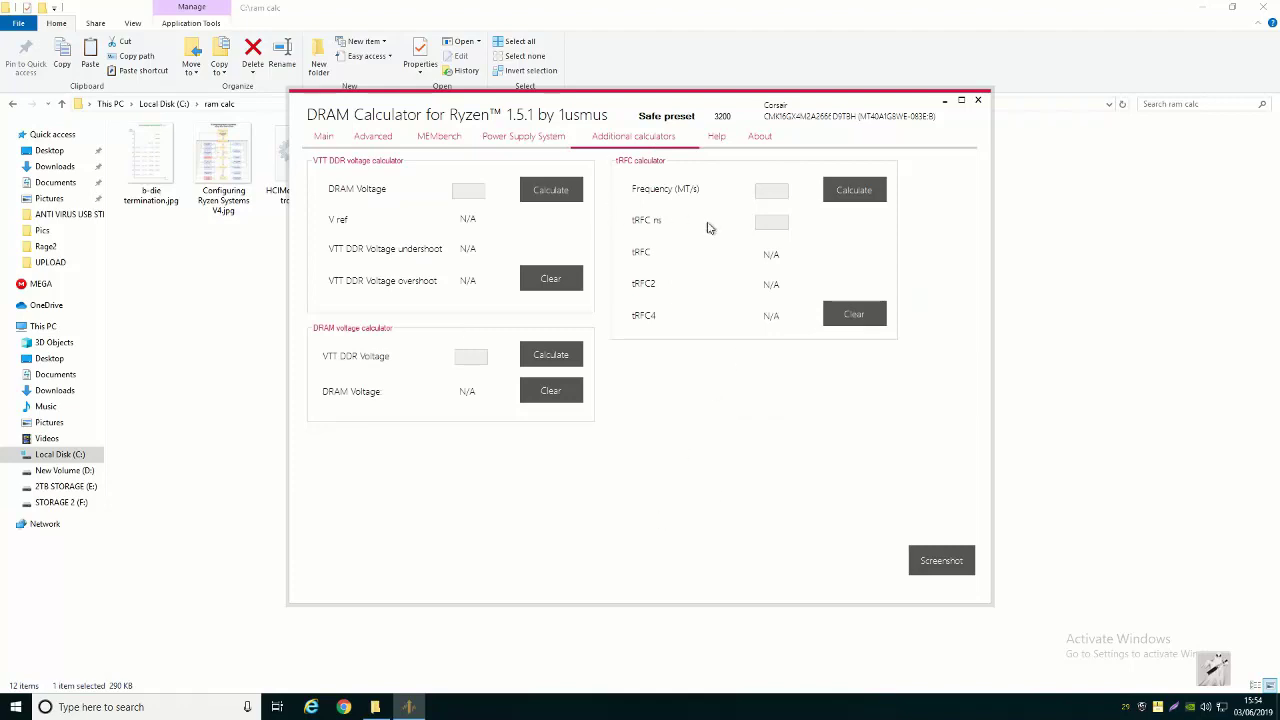
left_click(439, 139)
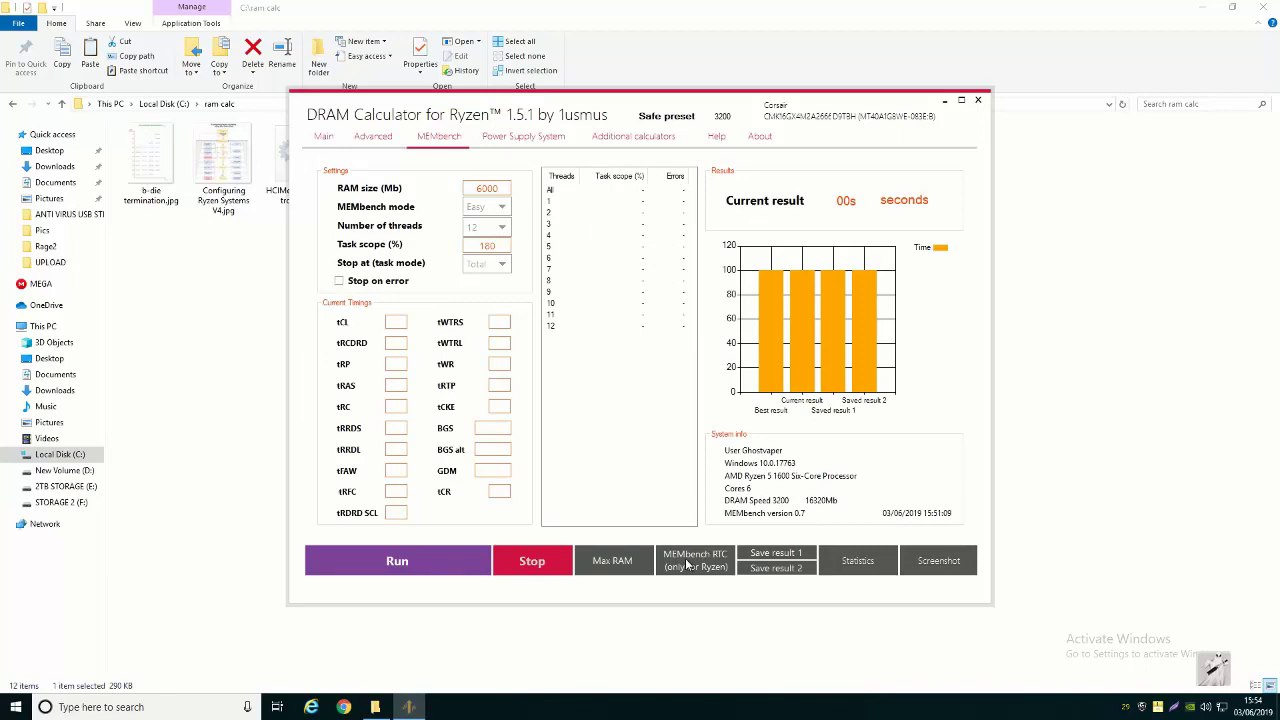
left_click(370, 143)
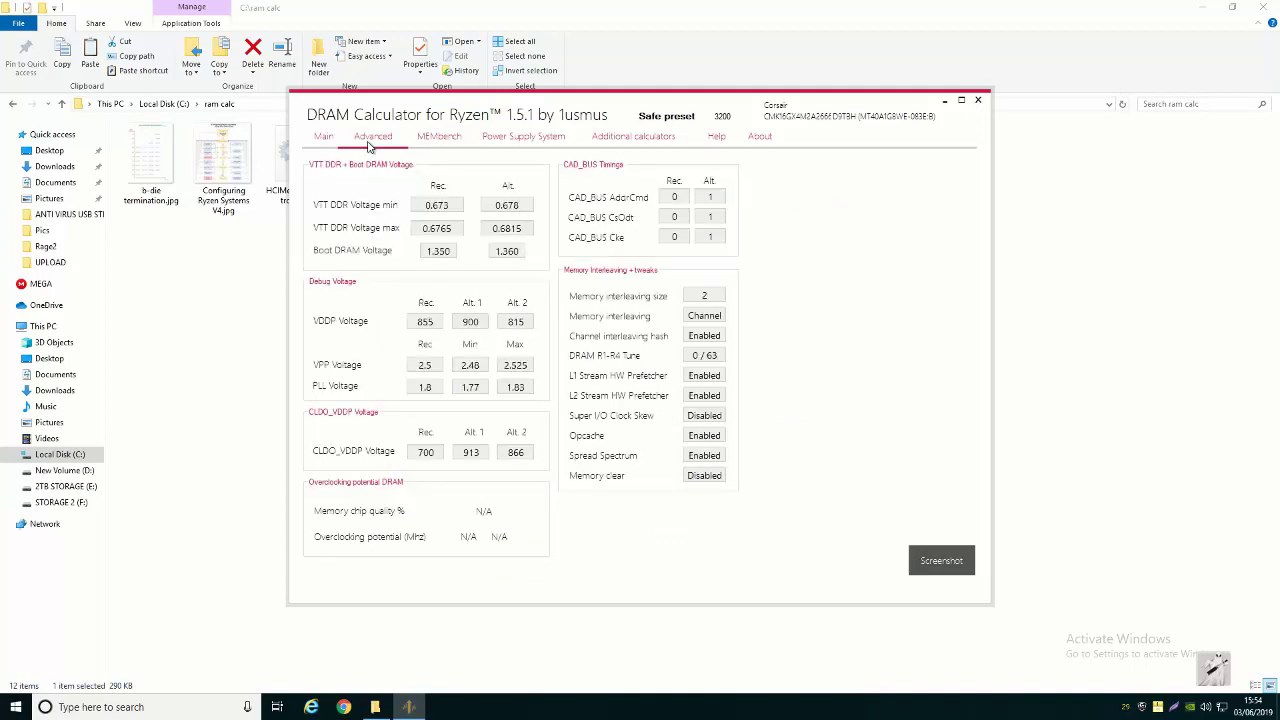
left_click(323, 143)
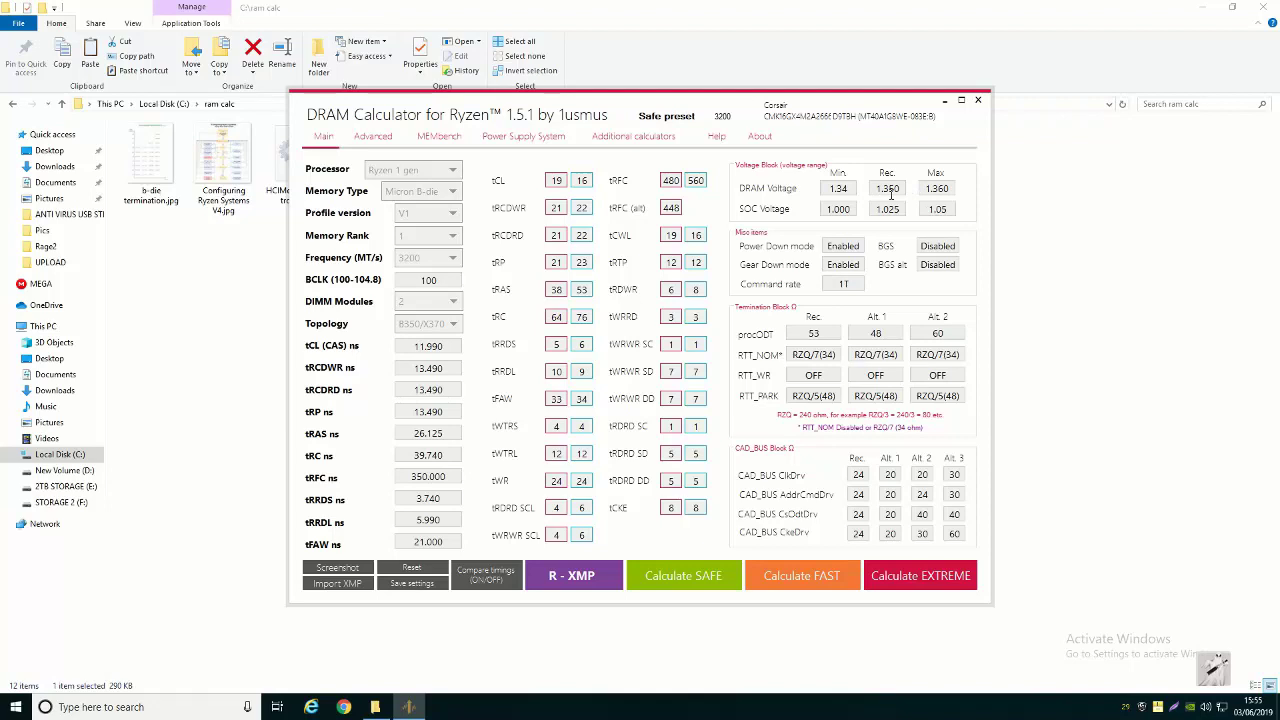
mouse_move(879, 206)
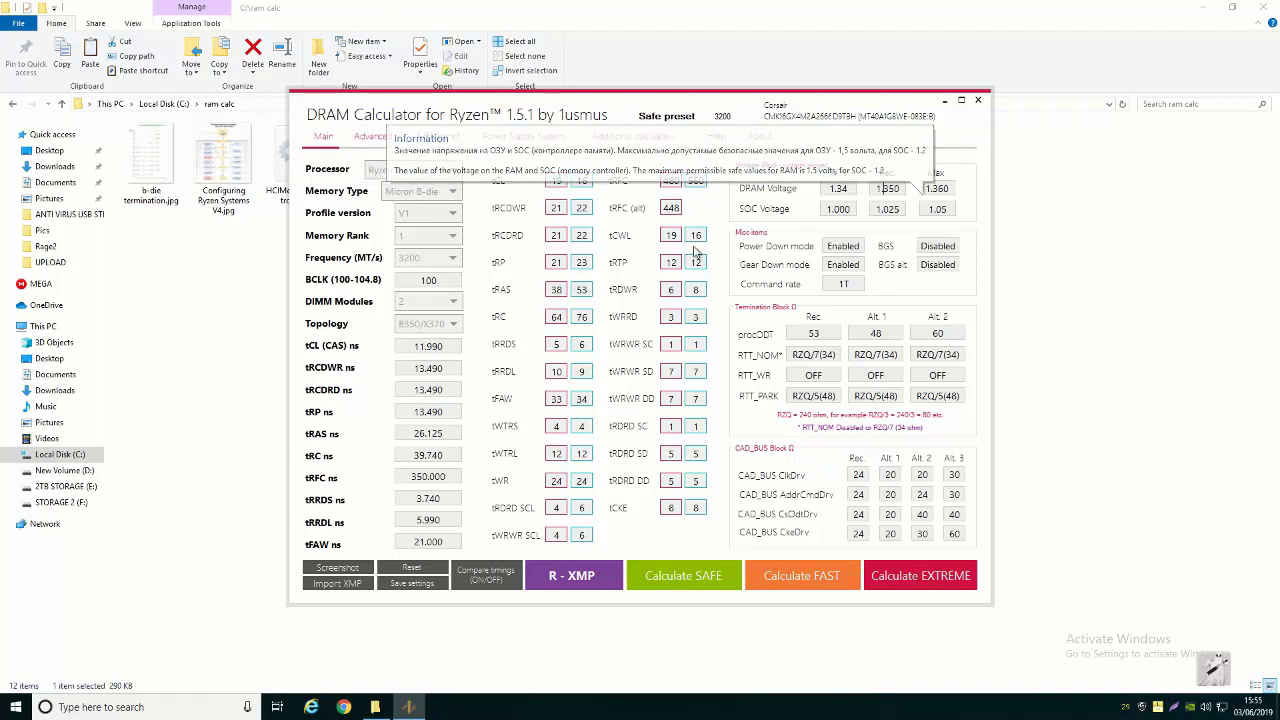
mouse_move(435, 270)
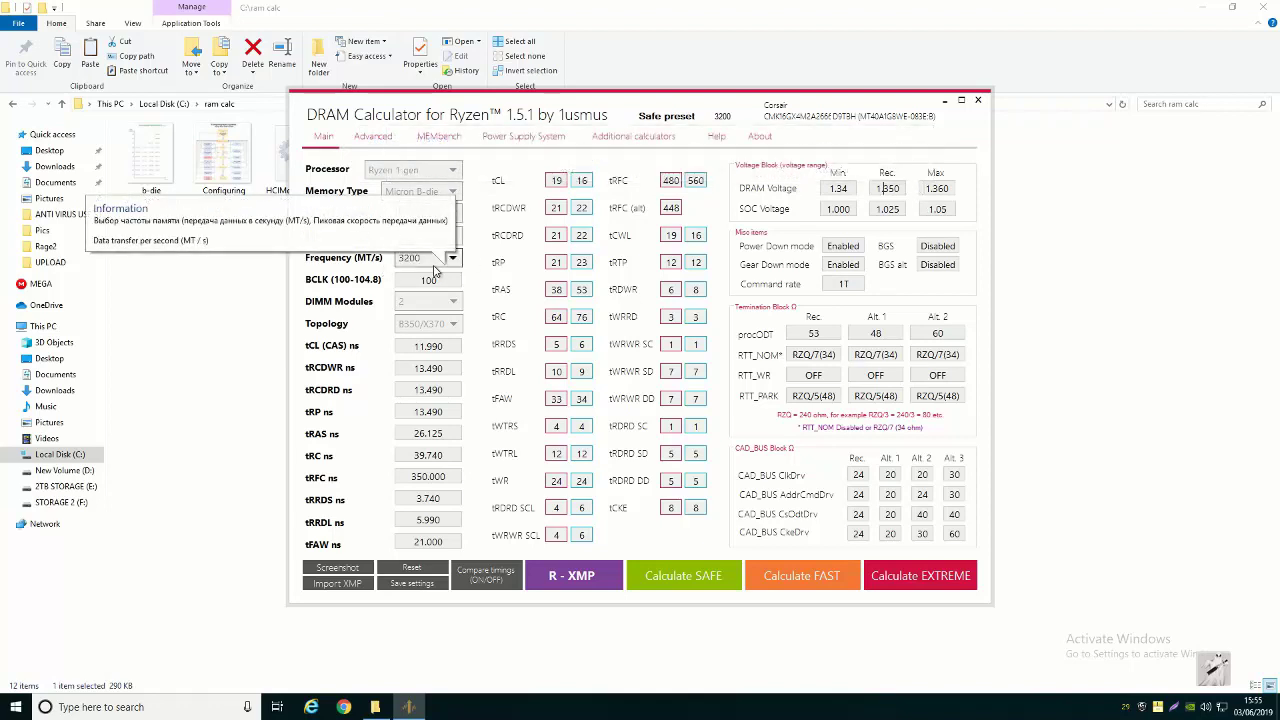